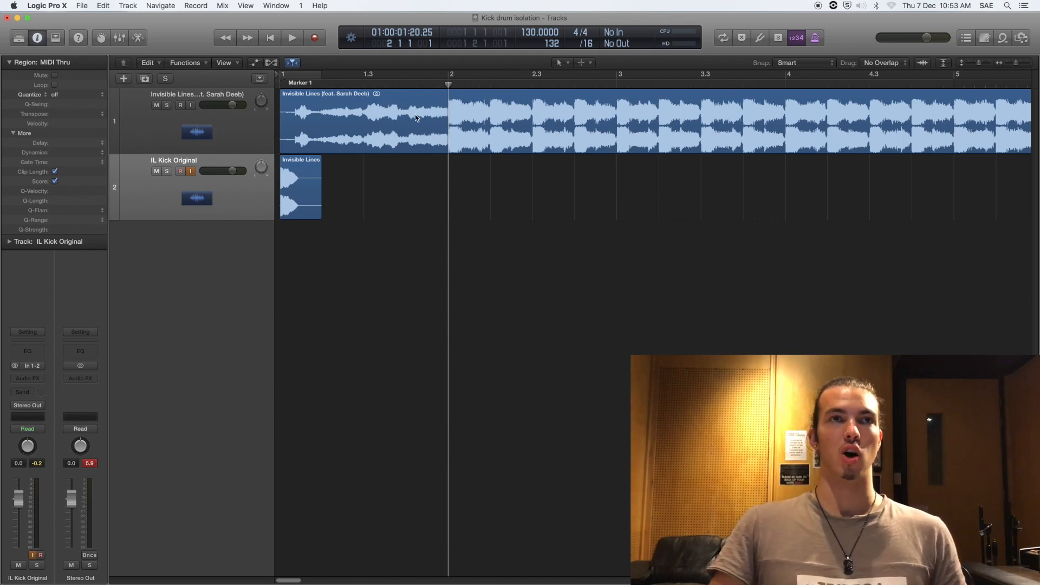
Step: Select the song region and play it from the start to audition it
left_click(447, 132)
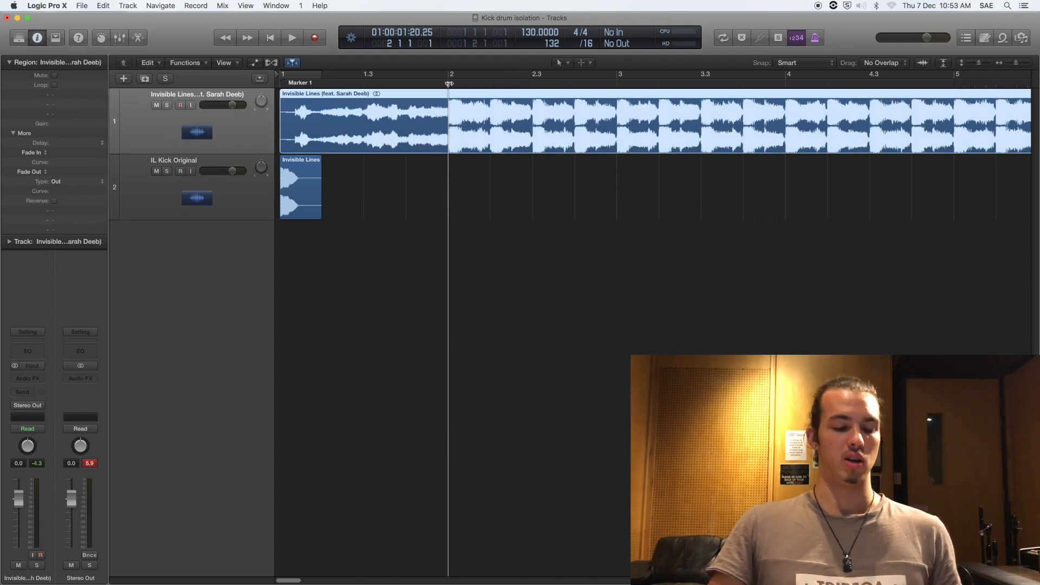
left_click(459, 199)
key("Return")
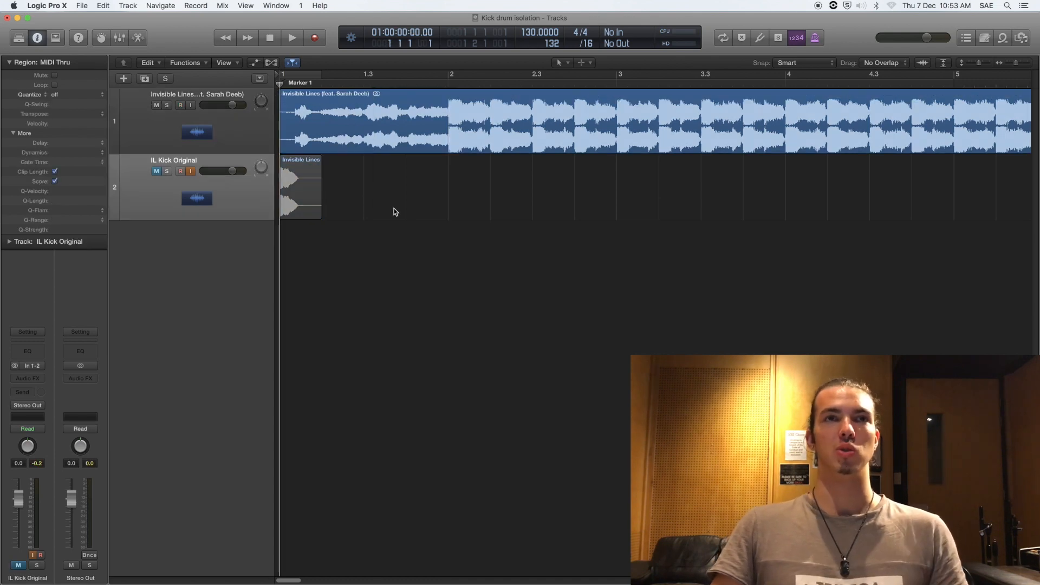
key("space")
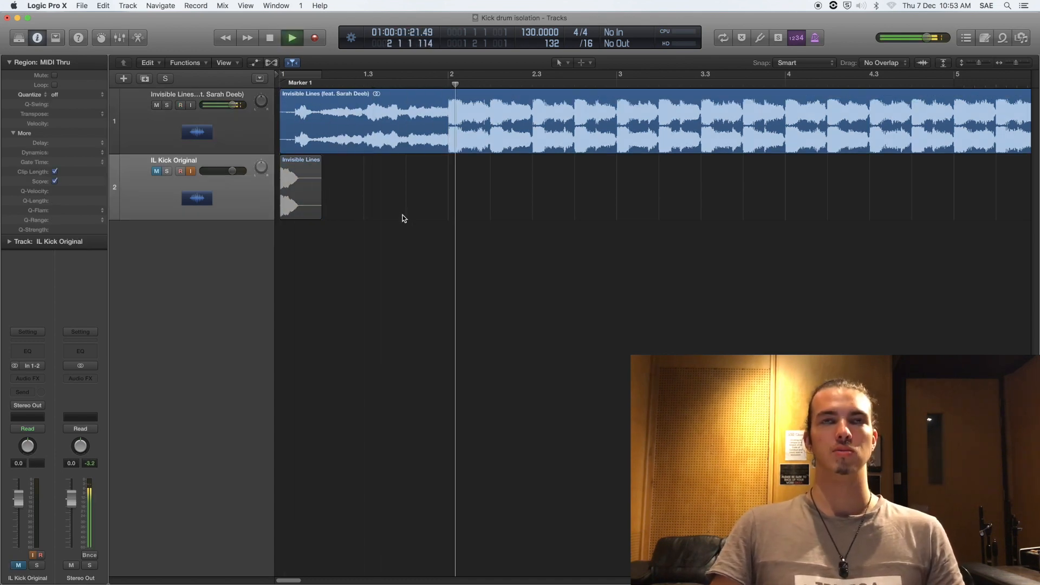
key("space")
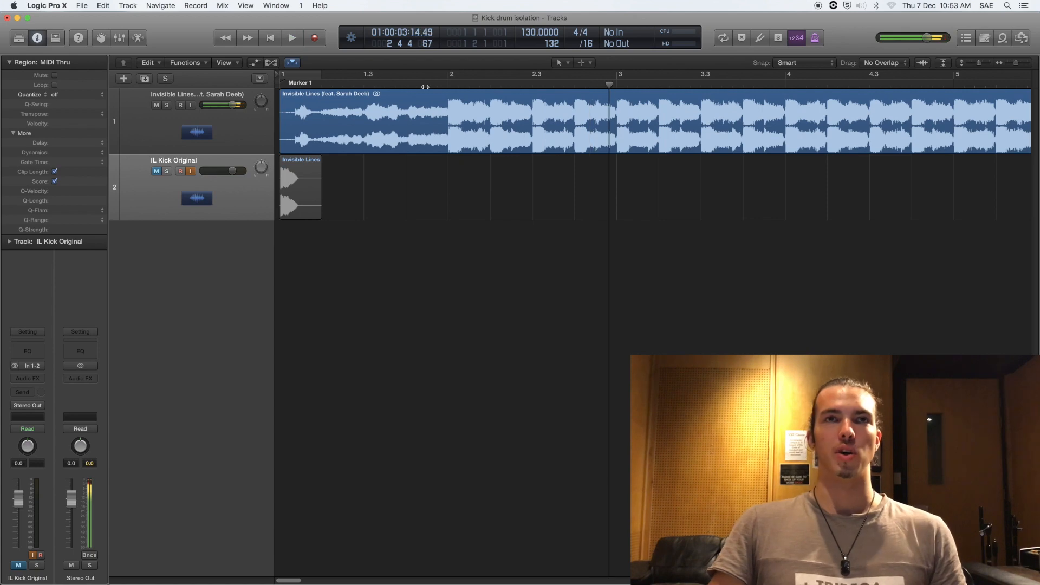
Step: Split the song region at bar 3
left_click(448, 84)
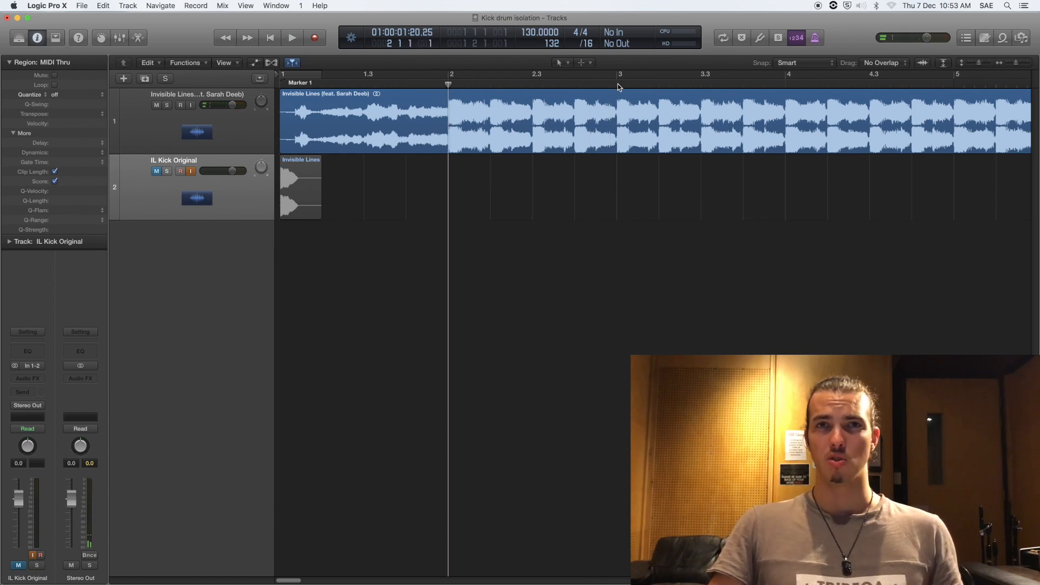
left_click(617, 111)
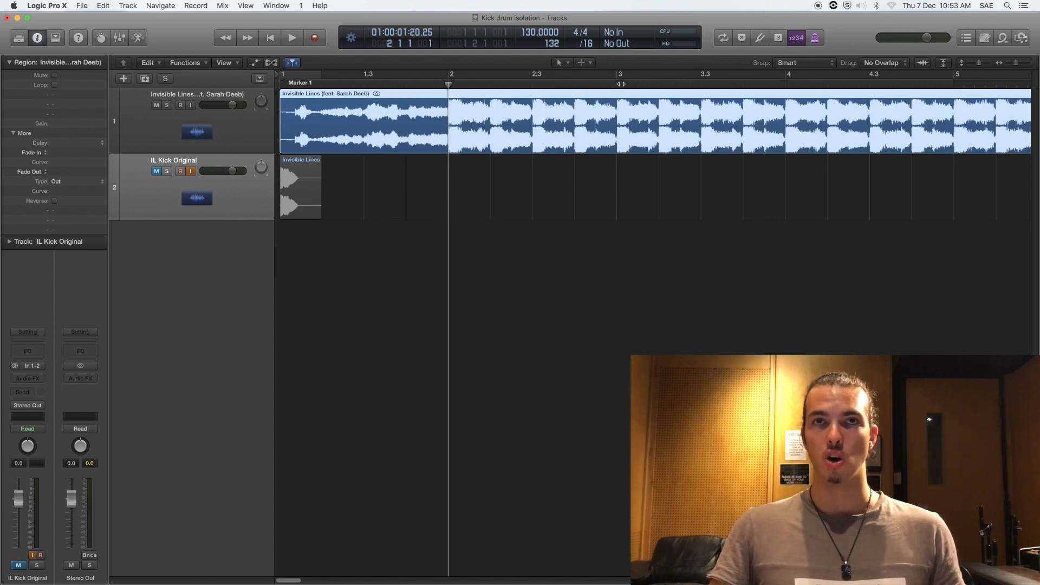
left_click(620, 84)
key("super+t")
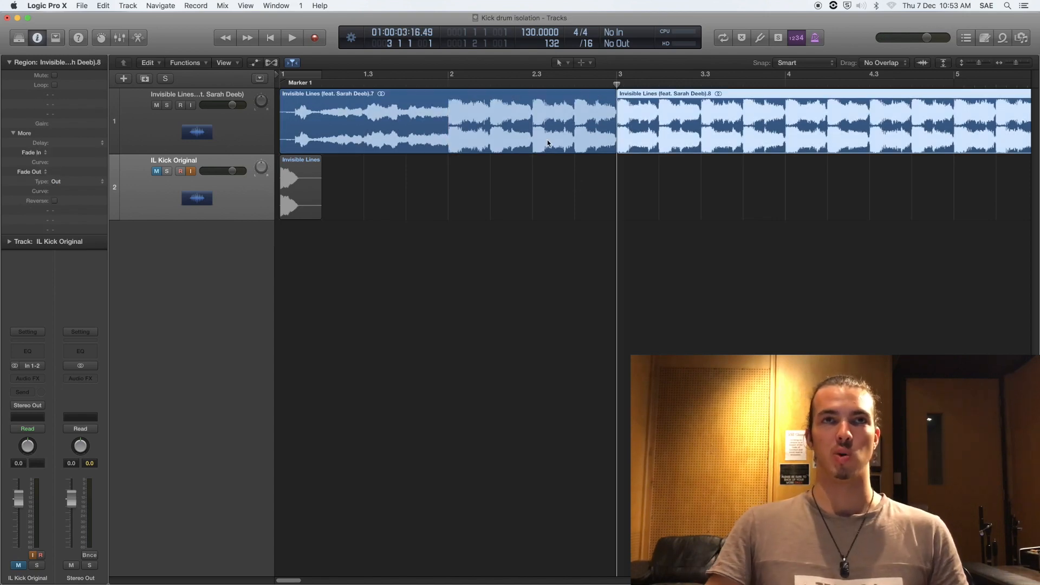
Step: Split again just past bar 3 and delete the parts around the short slice
left_click(449, 84)
key("space")
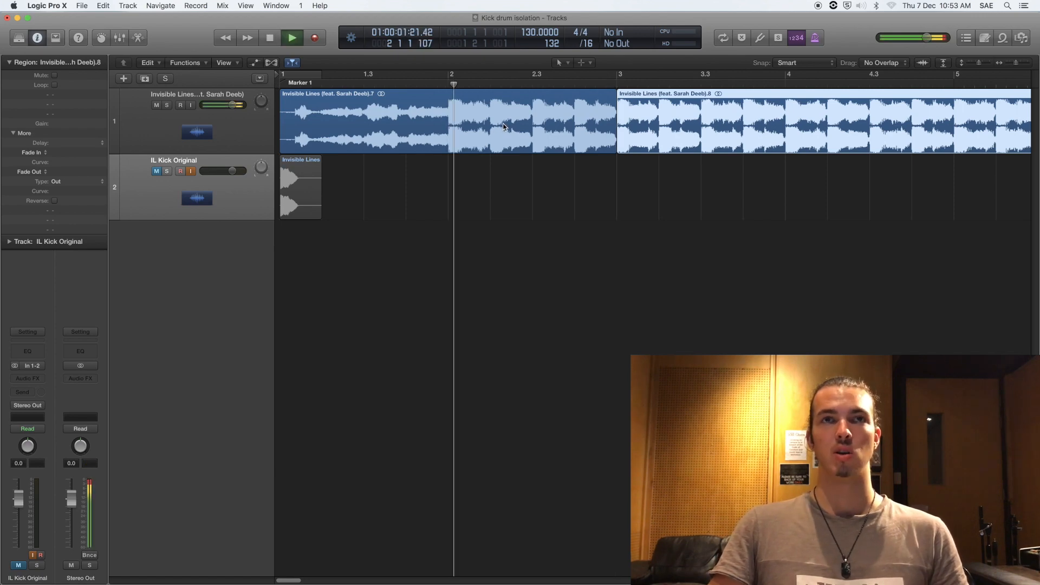
key("space")
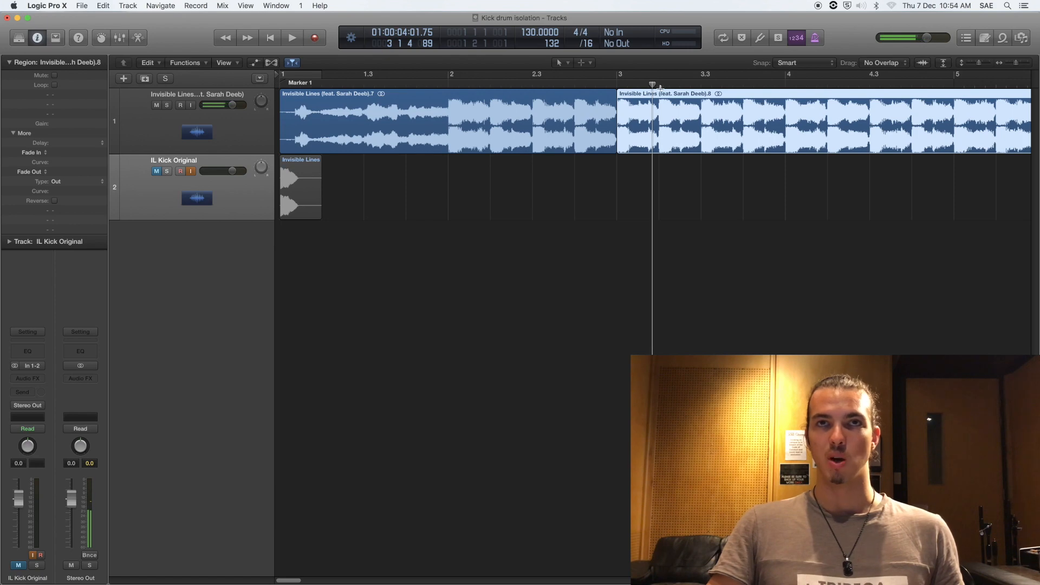
left_click_drag(653, 83, 658, 85)
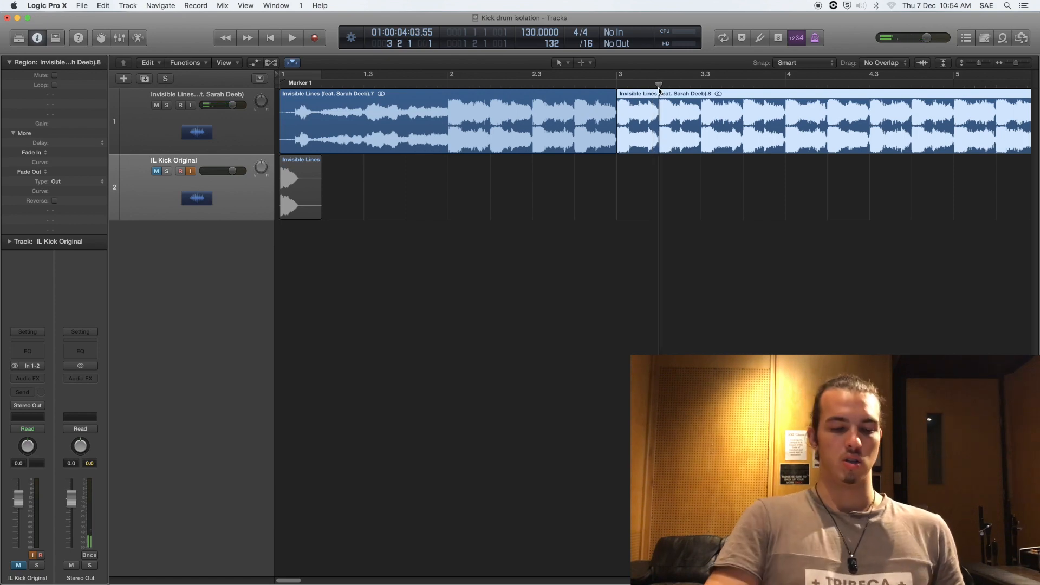
key("super+t")
left_click(512, 126)
key("Delete")
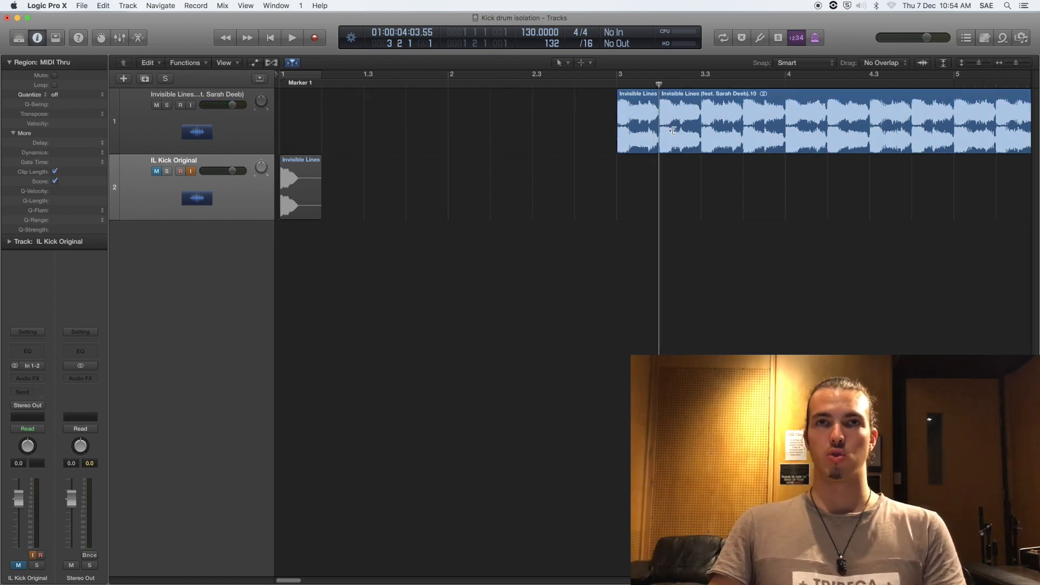
key("Delete")
Step: Move the short slice to bar 1 and add two new empty audio tracks
left_click_drag(638, 138, 262, 126)
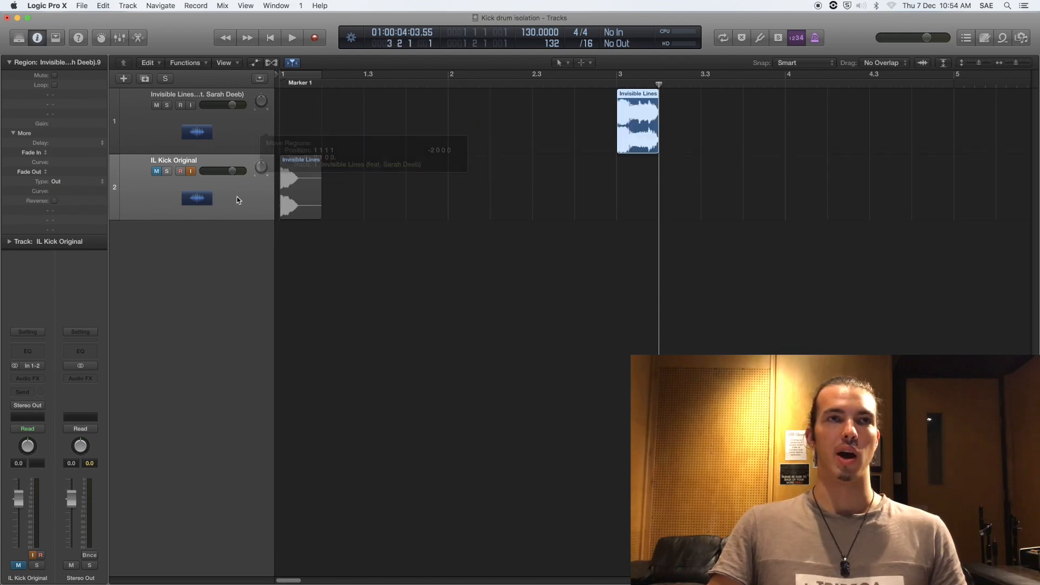
left_click(221, 206)
left_click_drag(643, 129, 303, 120)
left_click(233, 132)
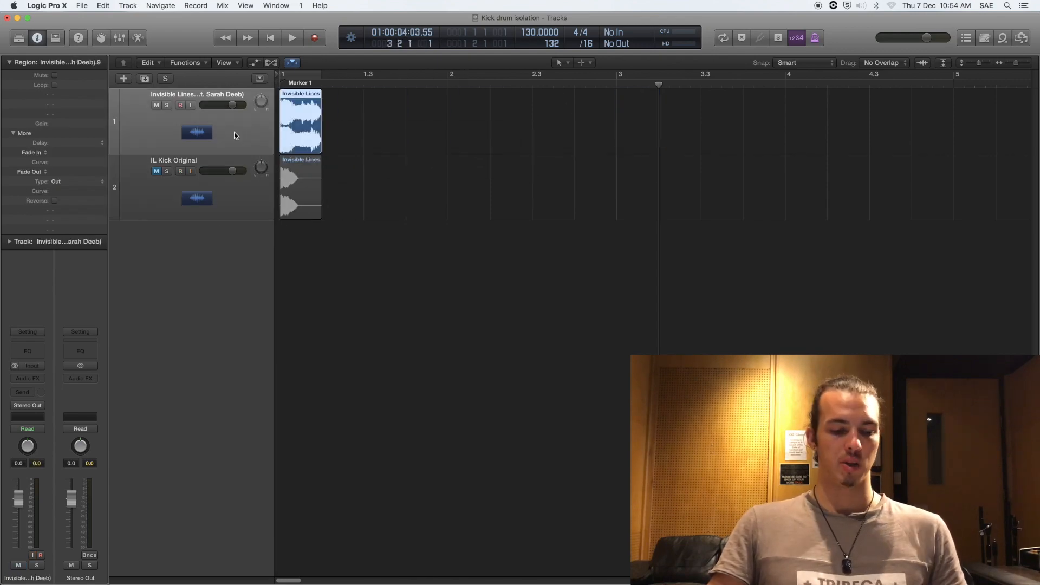
key("super+d")
key("super+d")
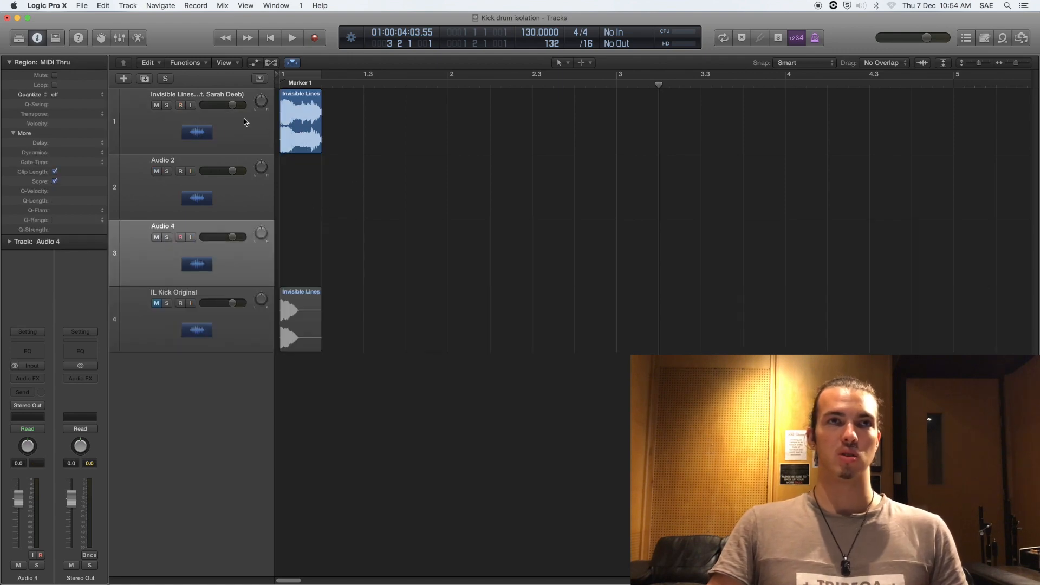
Step: Cycle bar 1 on the song track, play the slice once, and hide the Region inspector
left_click(379, 127)
key("c")
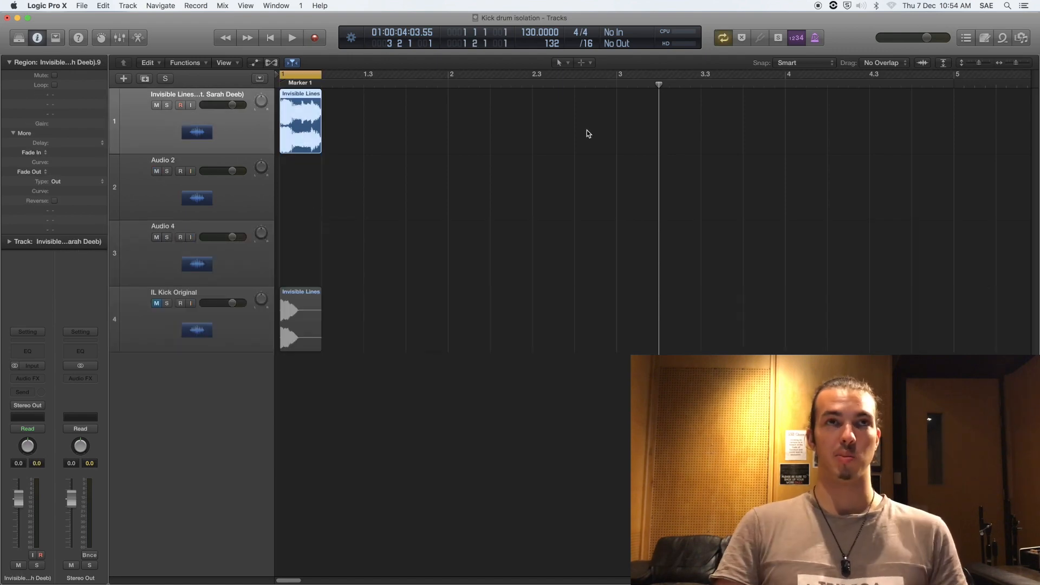
key("space")
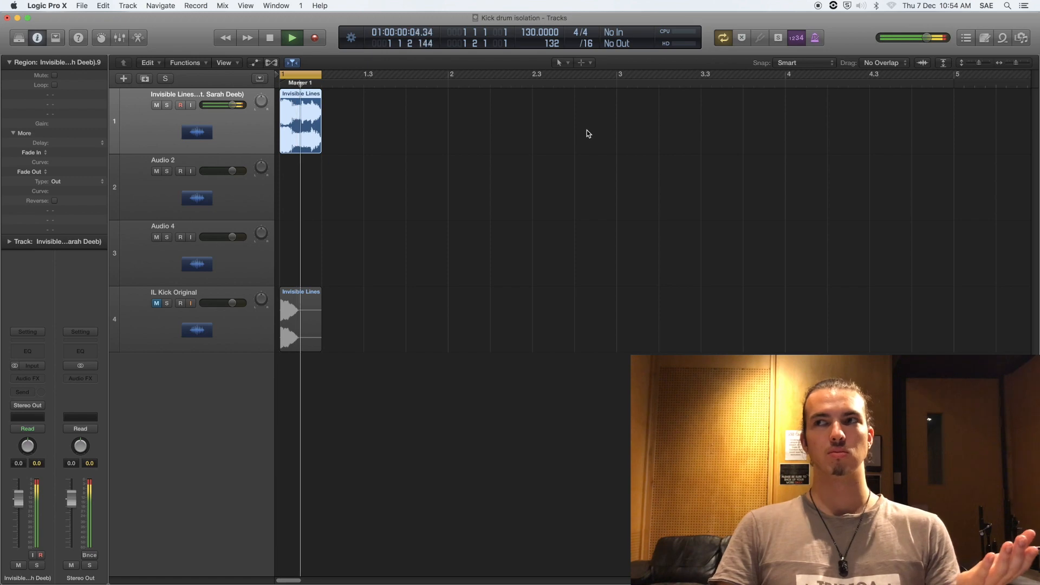
key("space")
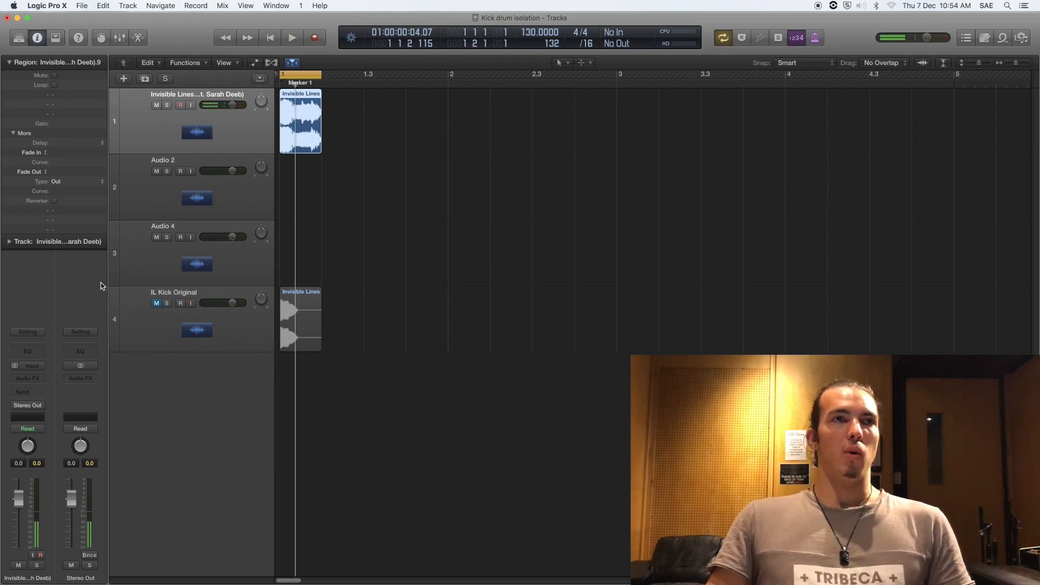
left_click(16, 64)
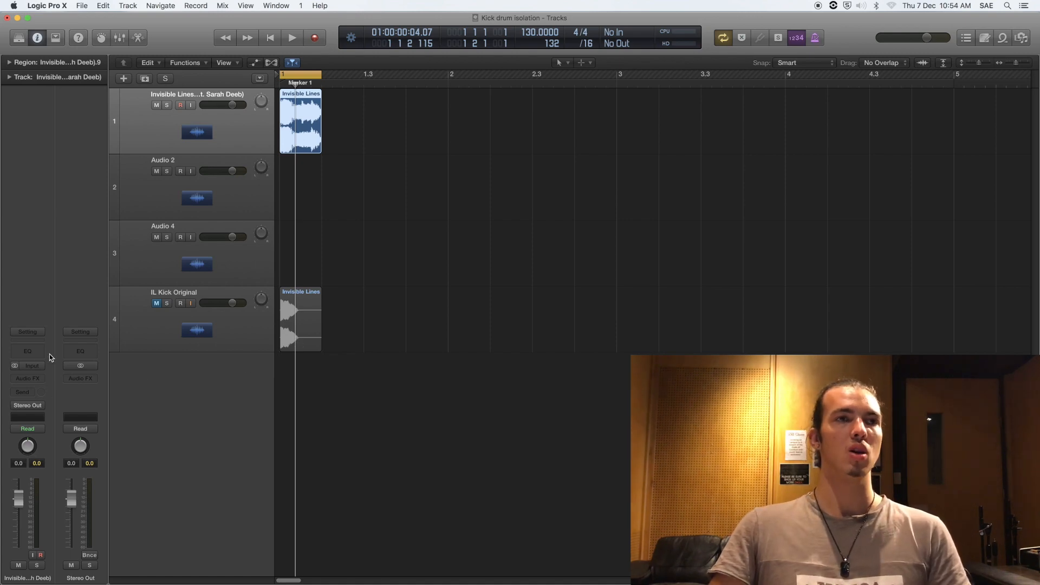
Step: Add a Channel EQ to the song track with a 49.5 Hz, 18 dB/Oct low-pass, Q 0.64
left_click(28, 351)
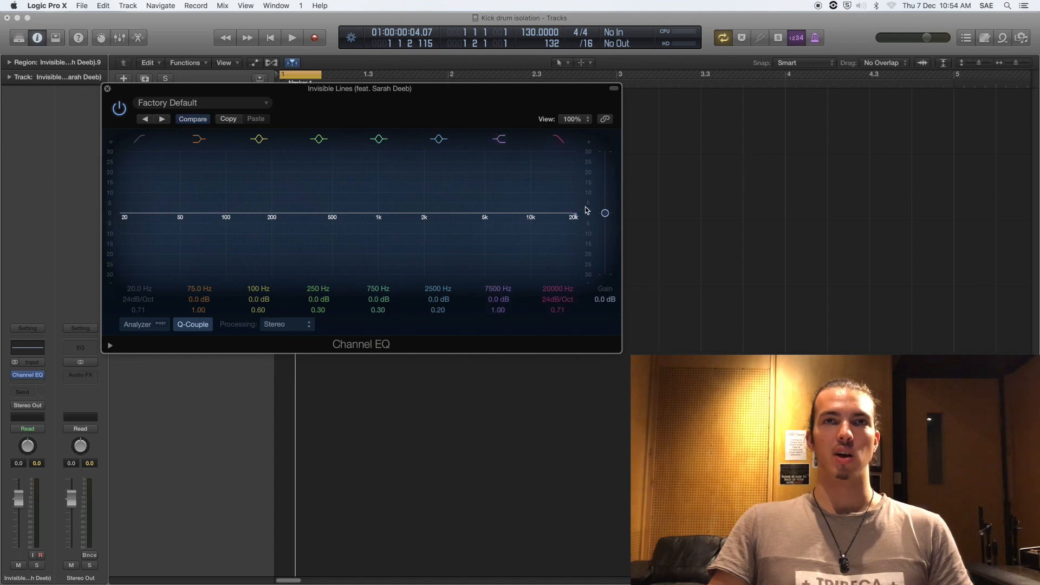
left_click_drag(573, 220, 149, 237)
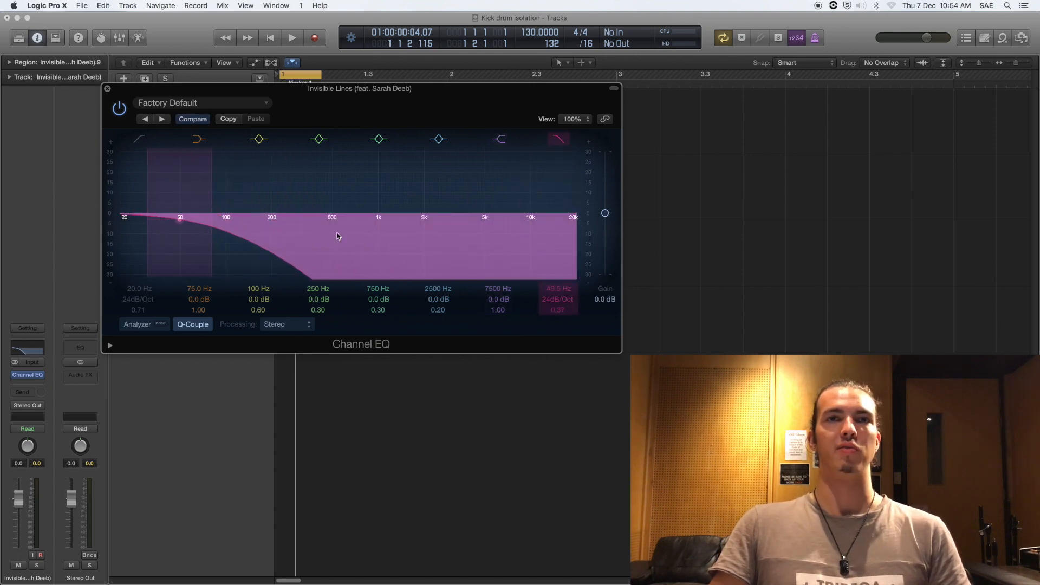
scroll(559, 300, "down", 3)
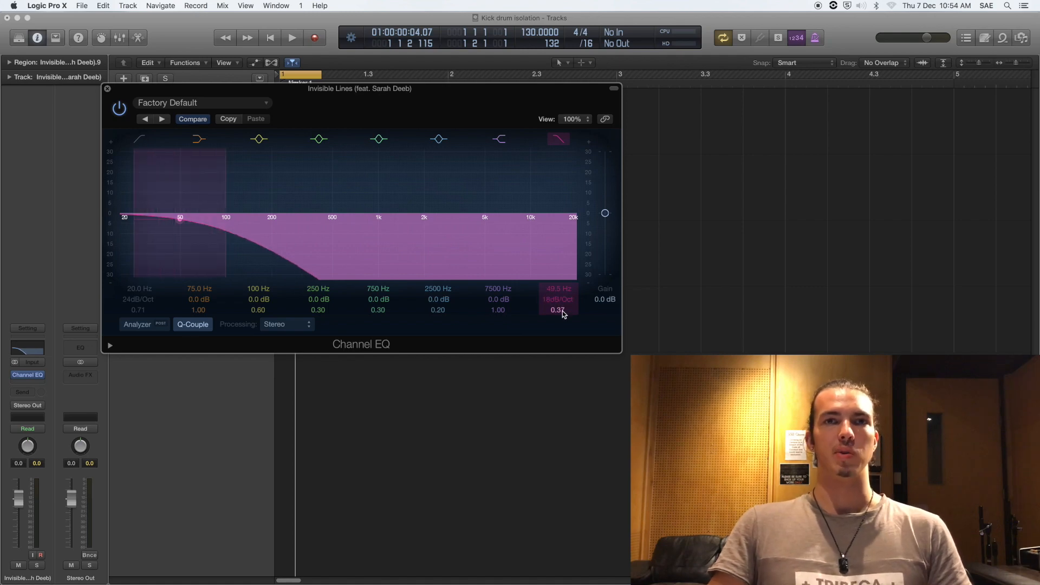
left_click_drag(561, 314, 562, 301)
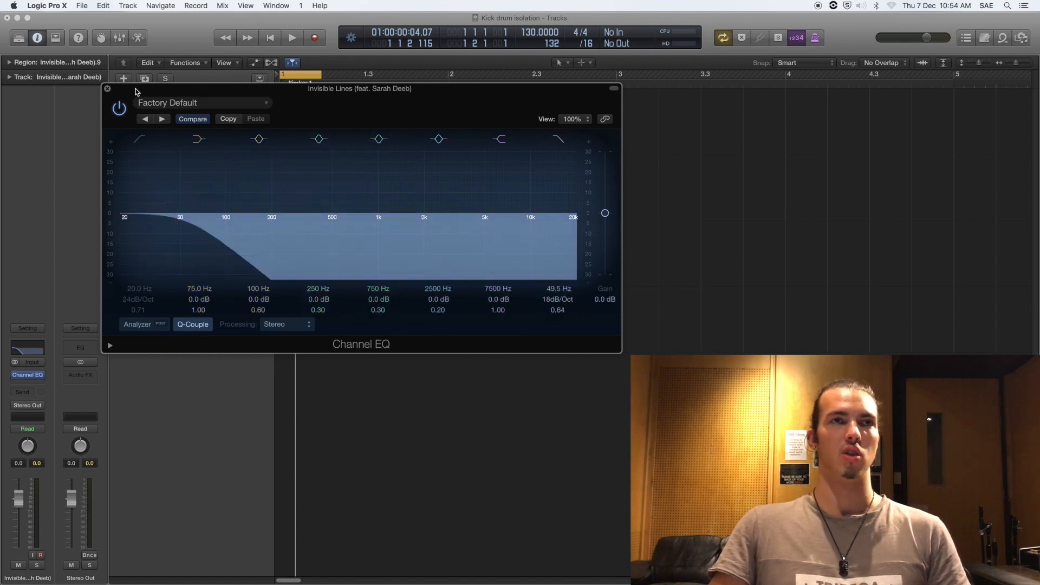
left_click(108, 89)
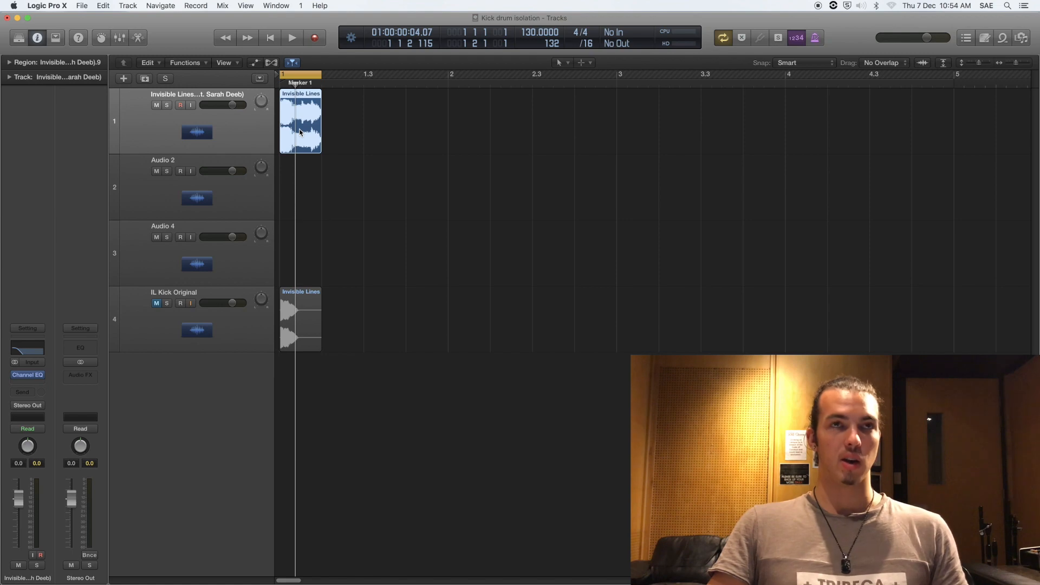
Step: Copy the slice onto Audio 2 and add a Channel EQ high-passing at about 196 Hz
left_click_drag(299, 132, 300, 198)
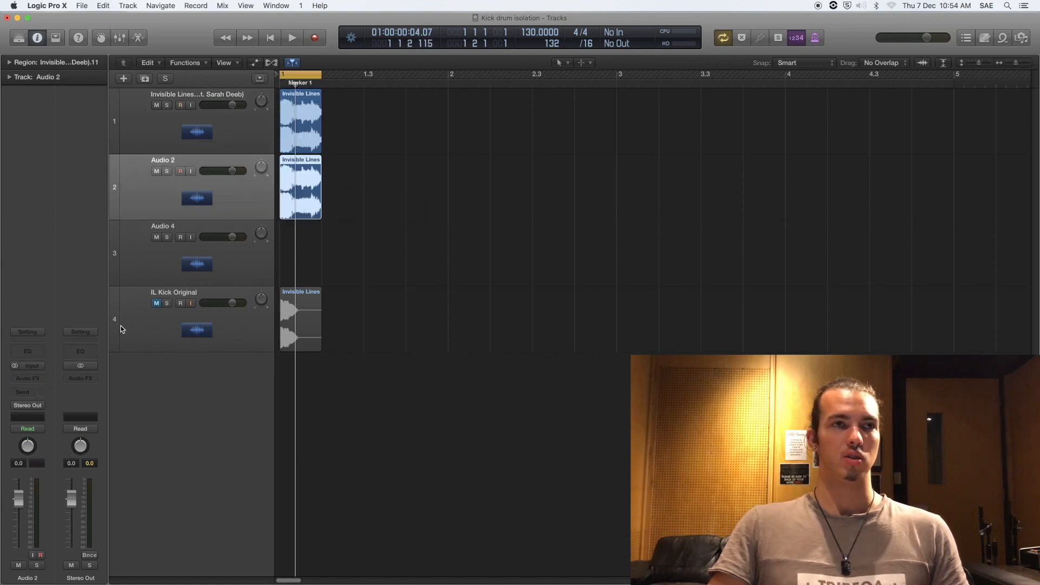
left_click(27, 351)
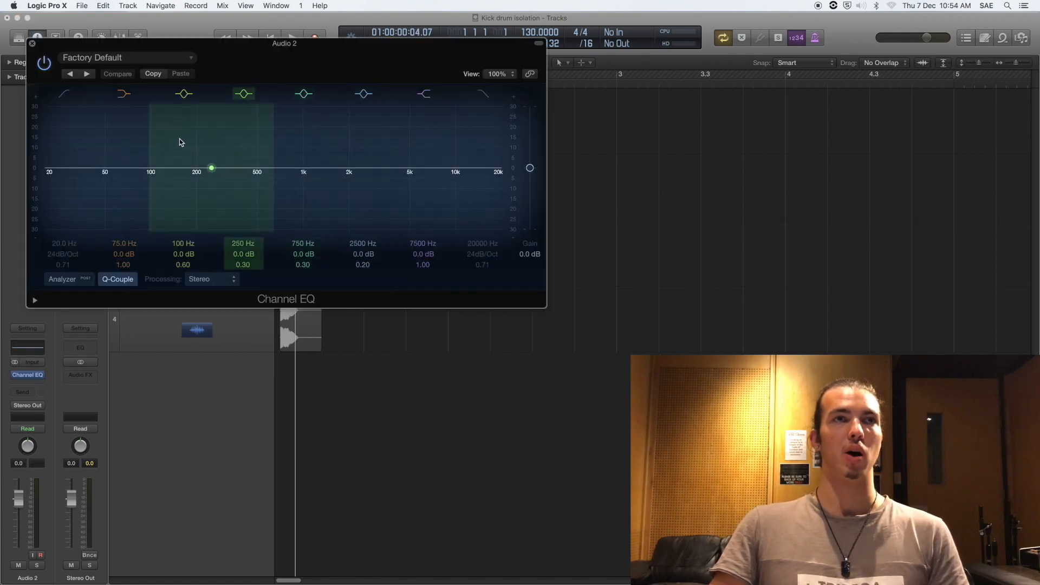
left_click_drag(46, 172, 207, 179)
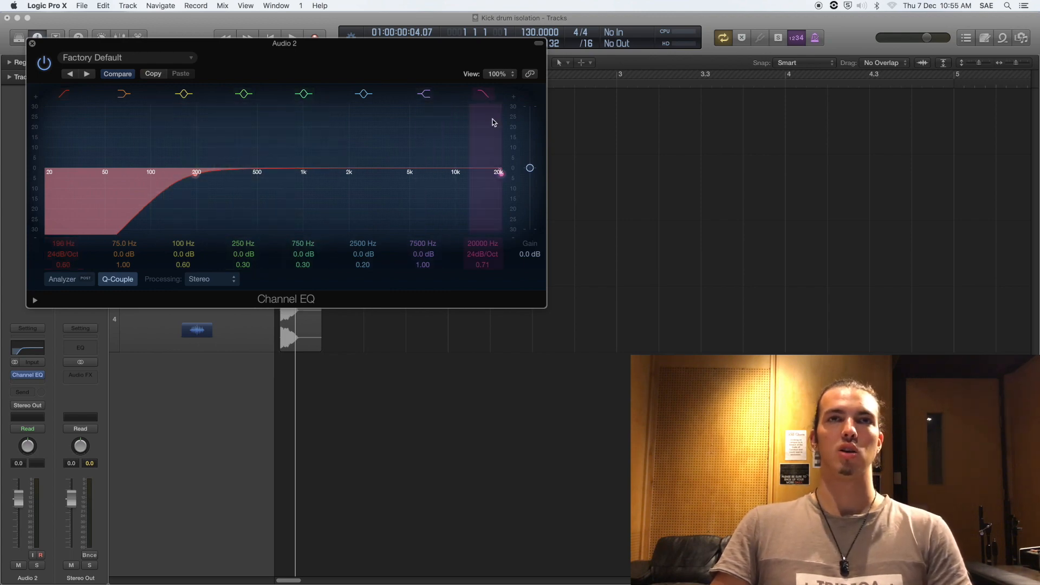
Step: Pull Audio 2's EQ low-pass down to about 510 Hz with a 24 dB/Oct slope
left_click_drag(499, 172, 287, 179)
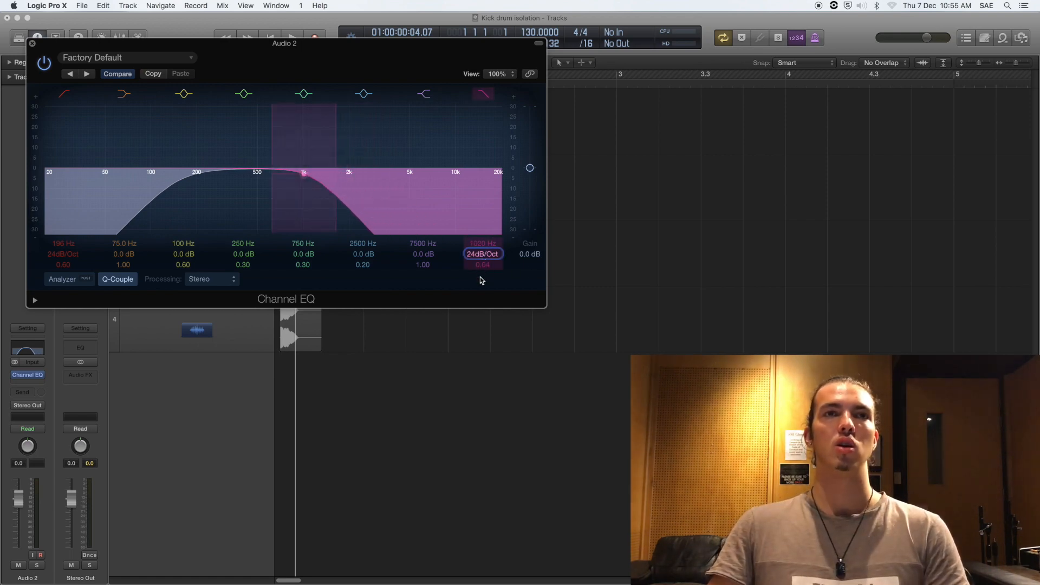
mouse_move(482, 253)
left_mouse_down()
mouse_move(482, 264)
mouse_move(482, 253)
left_mouse_up()
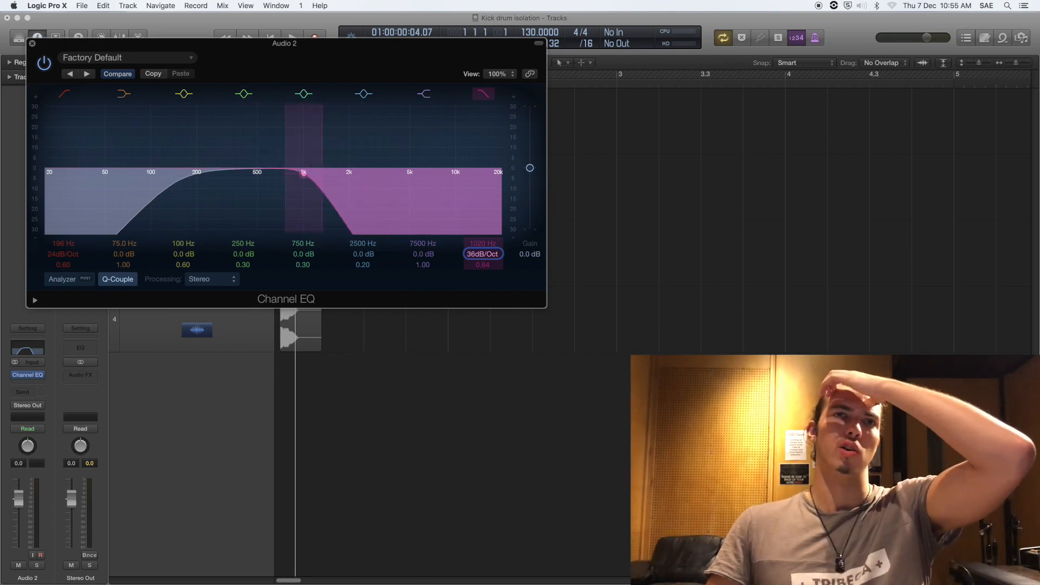
left_click_drag(482, 253, 482, 248)
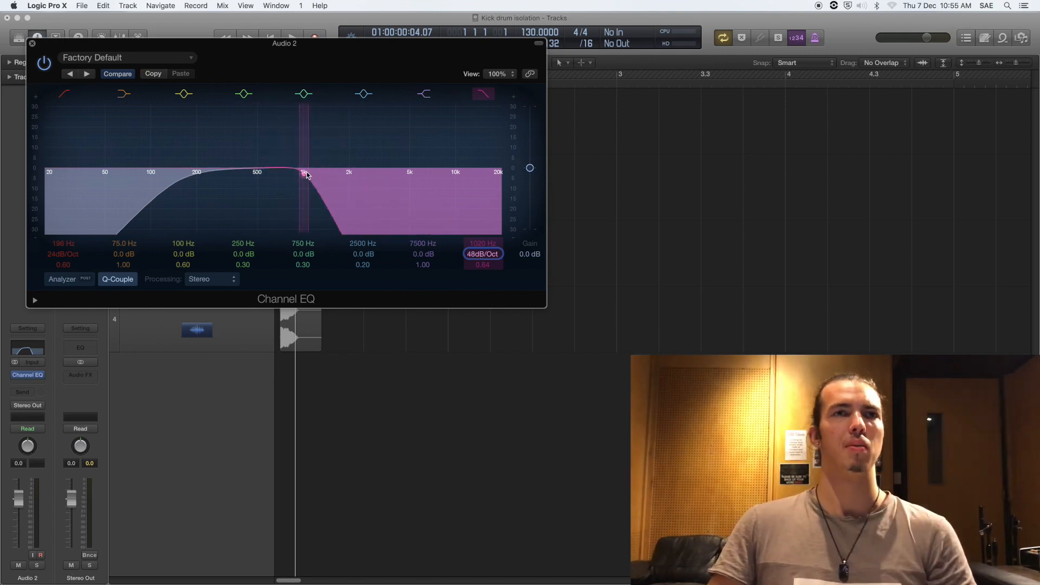
left_click_drag(302, 172, 257, 181)
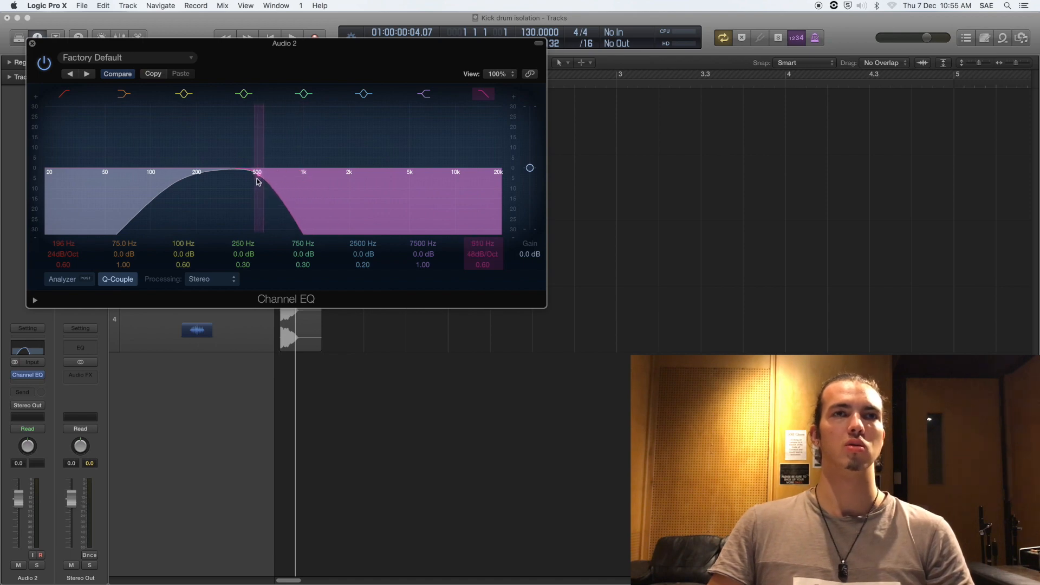
mouse_move(483, 254)
left_mouse_down()
mouse_move(482, 270)
mouse_move(482, 258)
left_mouse_up()
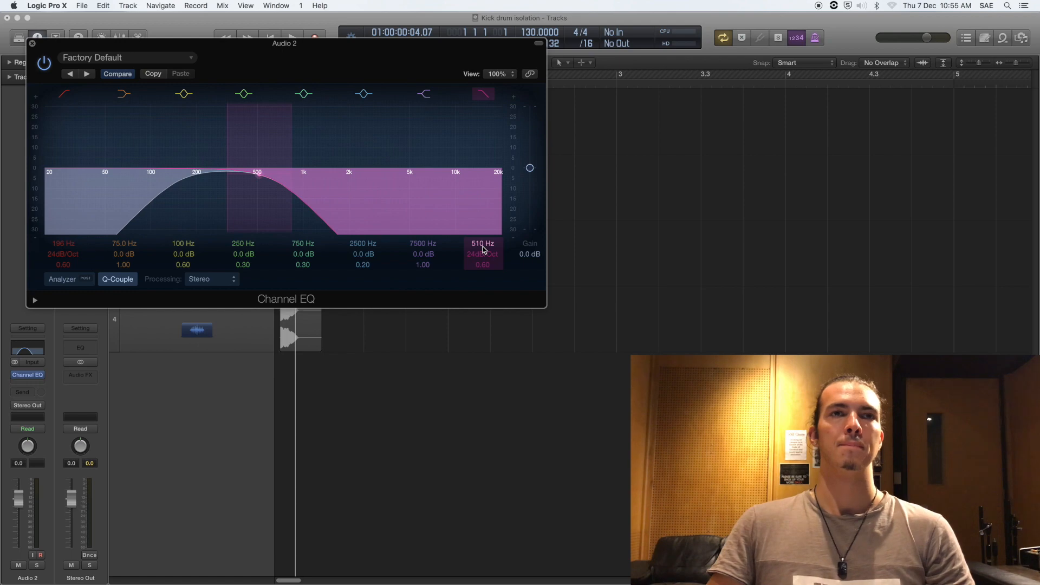
left_click(32, 44)
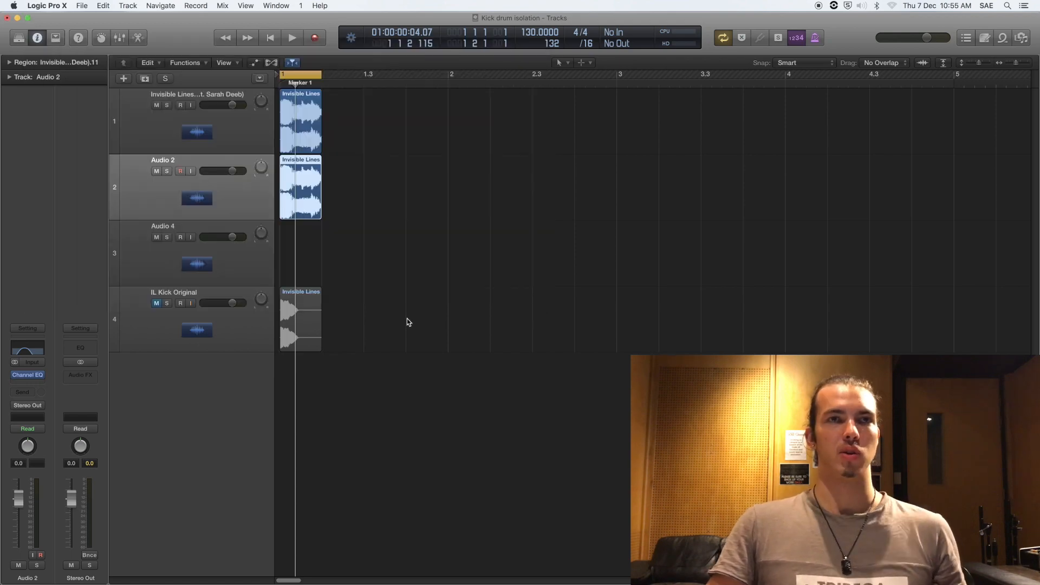
Step: Copy the kick region onto Audio 4 and high-pass it at about 1320 Hz, 24 dB/Oct
left_click_drag(296, 176, 296, 244)
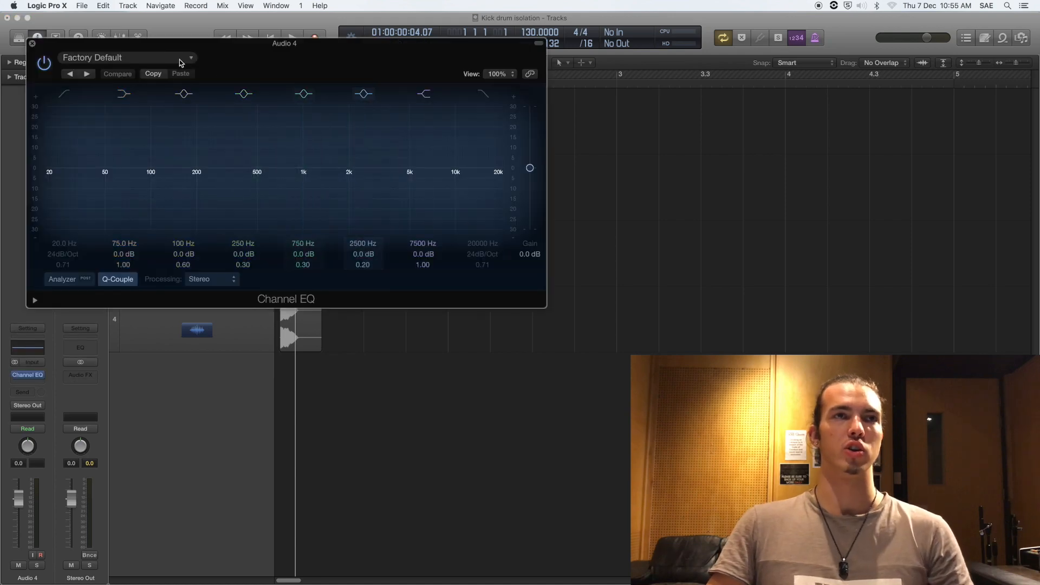
left_click(64, 94)
left_click_drag(47, 172, 345, 174)
left_click_drag(63, 254, 61, 254)
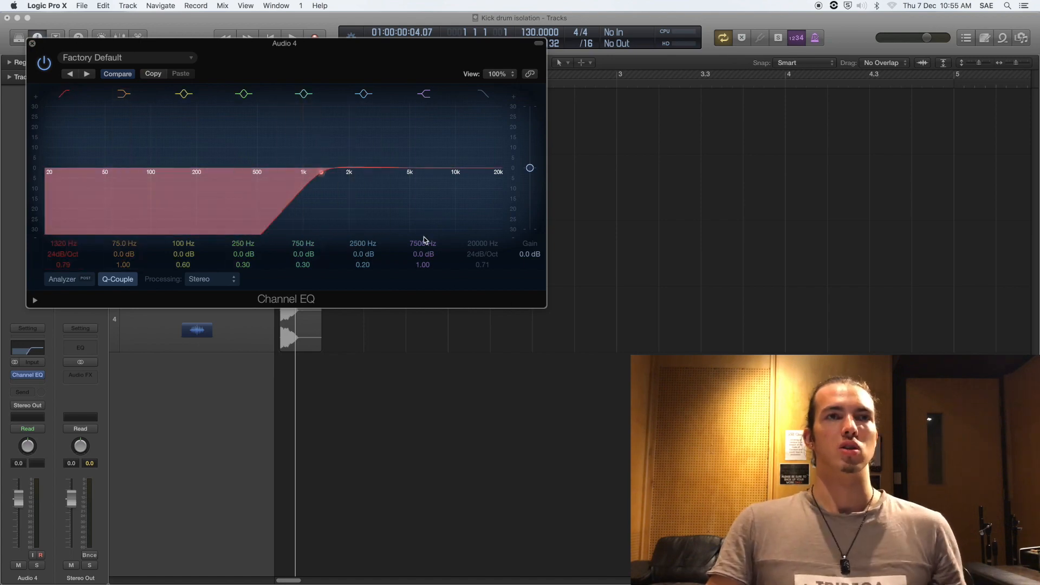
left_click(32, 43)
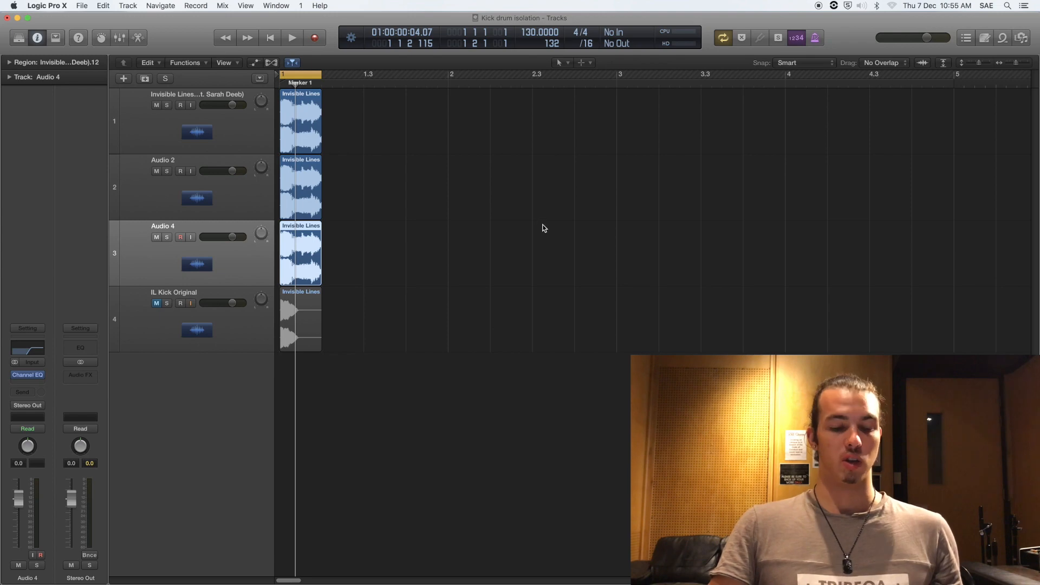
key("space")
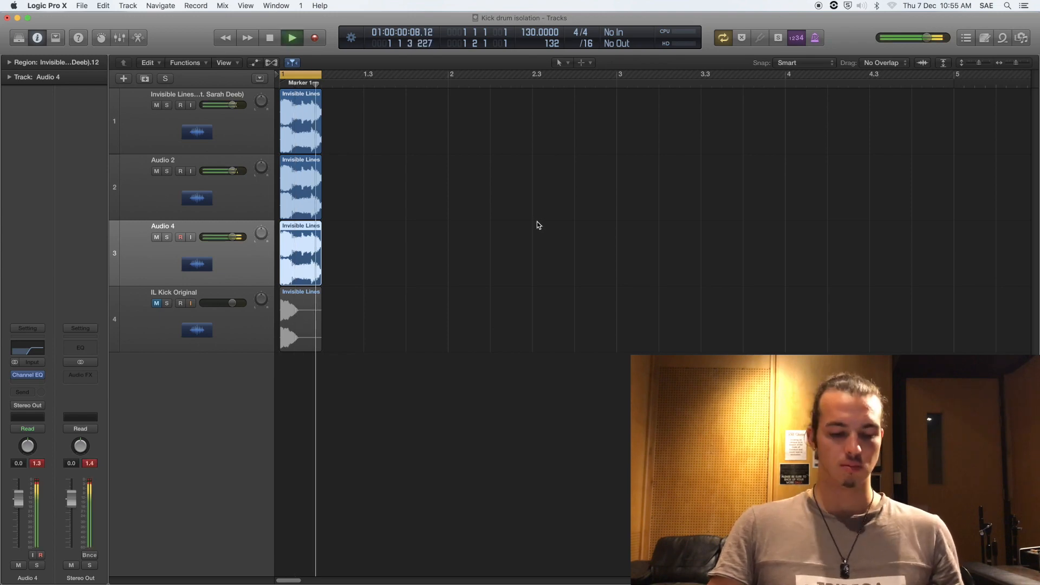
Step: Bounce the filtered song track in place into a new bip_3 track
left_click(481, 247)
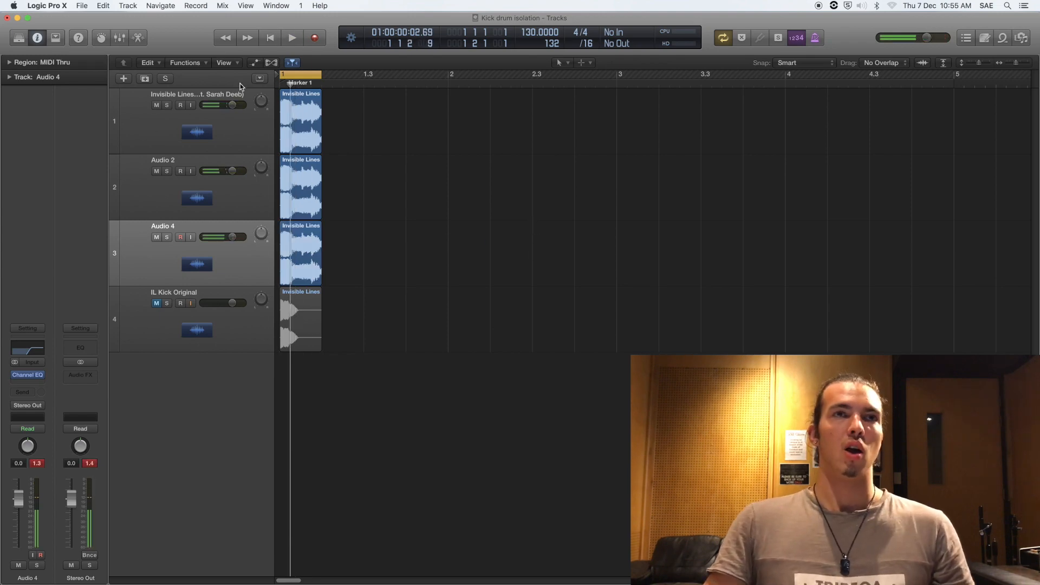
left_click(303, 151)
left_click(344, 146)
left_click(312, 144)
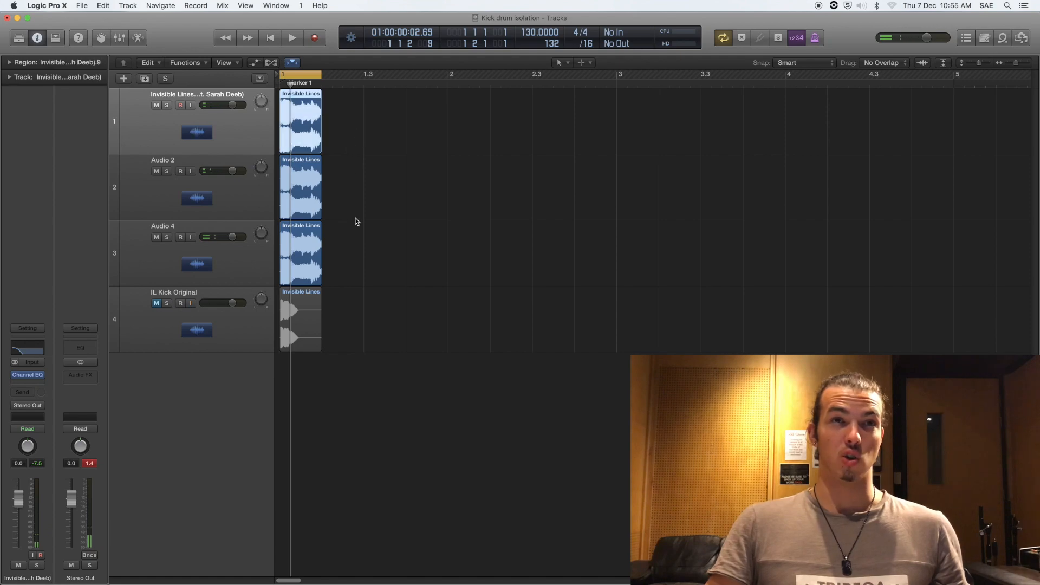
left_click(216, 207)
left_click(306, 142)
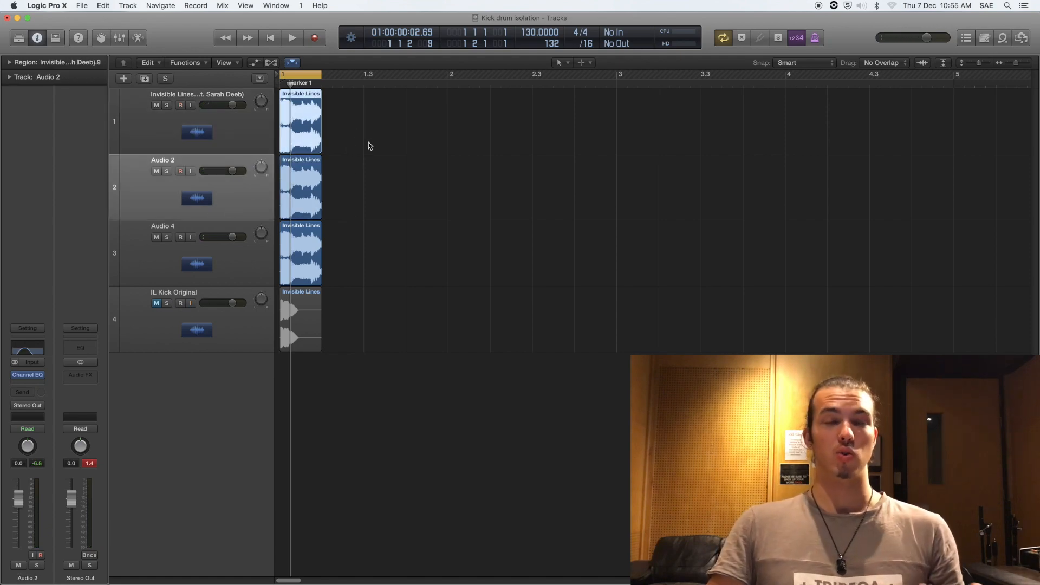
key("super+b")
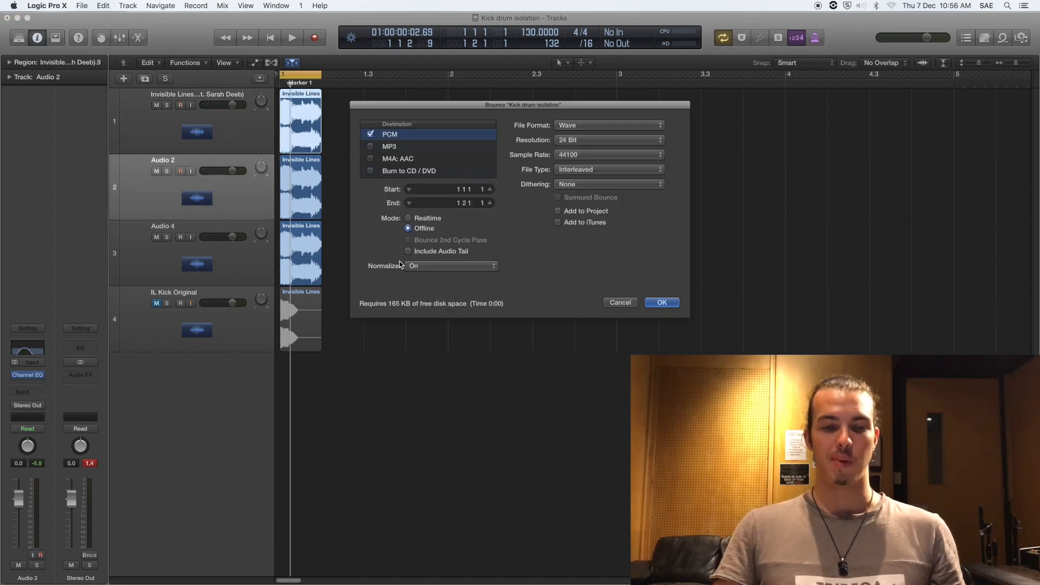
left_click(620, 302)
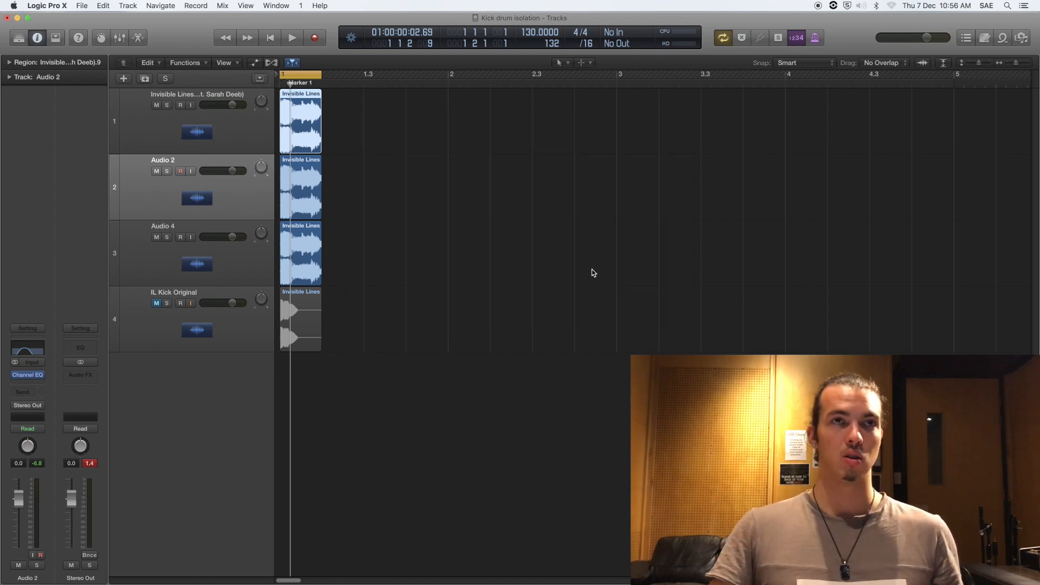
key("super+b")
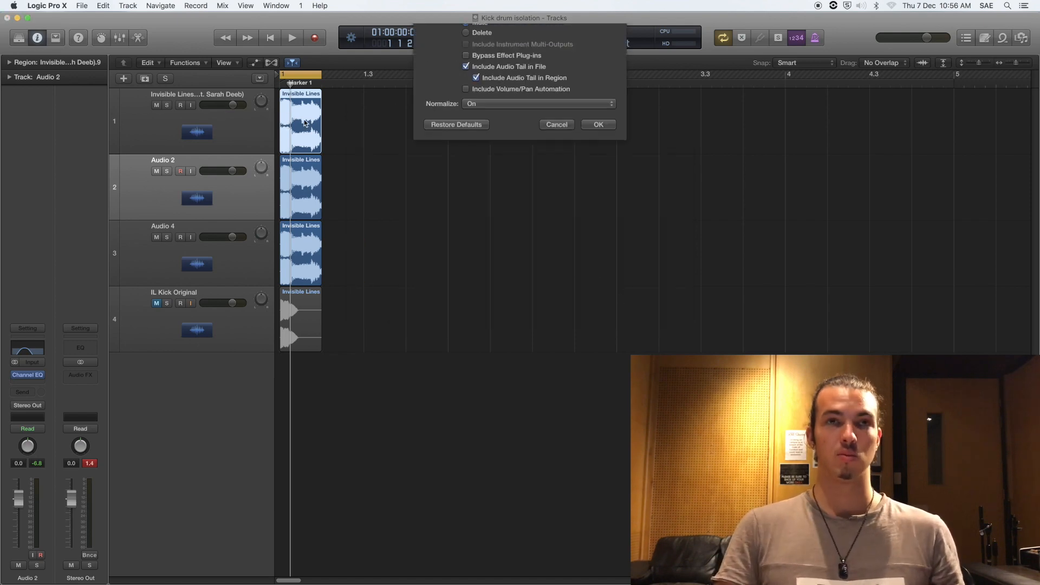
key("Return")
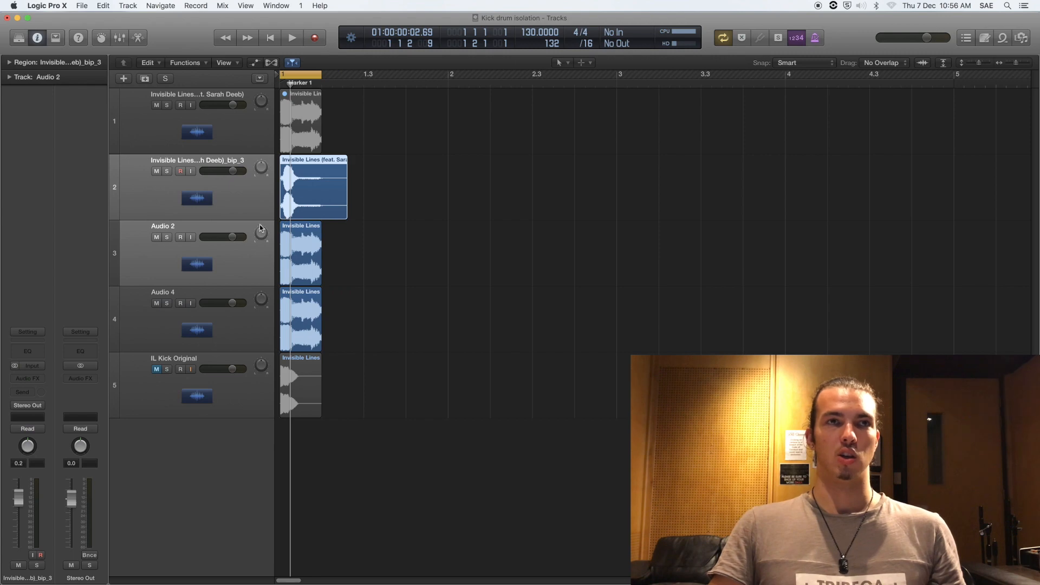
Step: Bounce Audio 2 and Audio 4 in place into bip_4 and bip_5
left_click(345, 223)
left_click(303, 242)
left_click(454, 269)
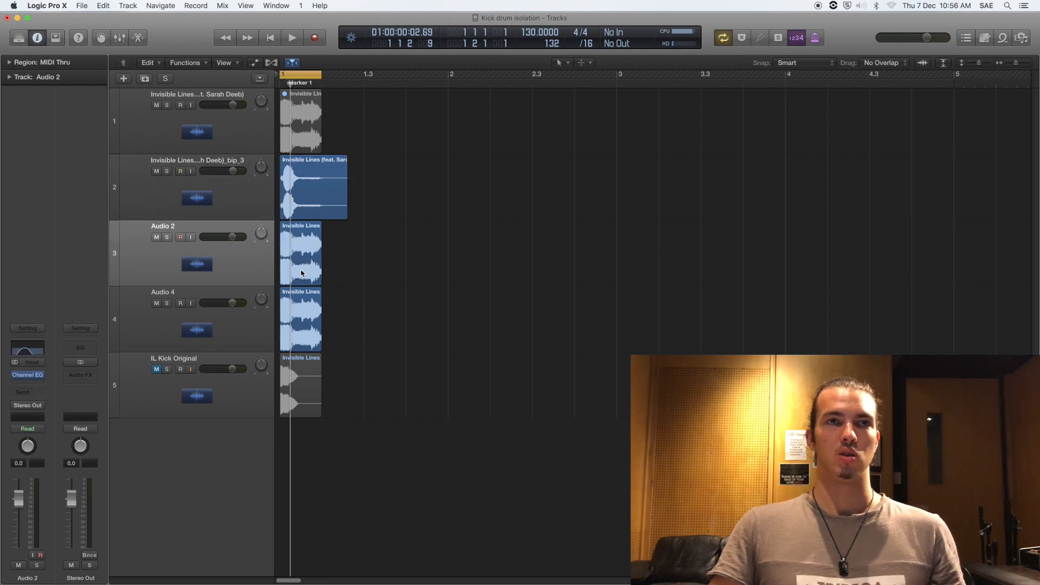
left_click(302, 273)
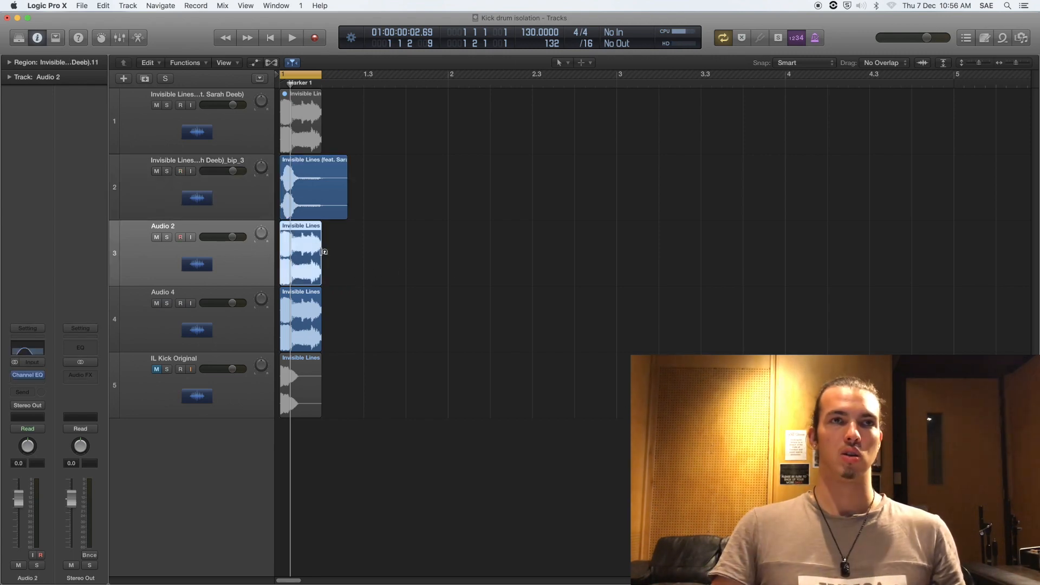
key("super+b")
key("Return")
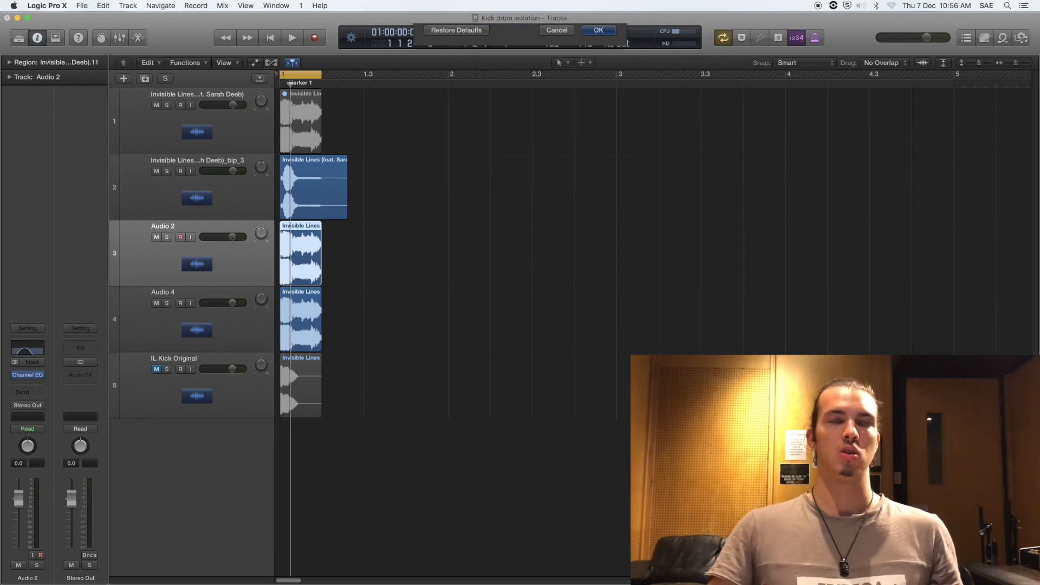
left_click(237, 407)
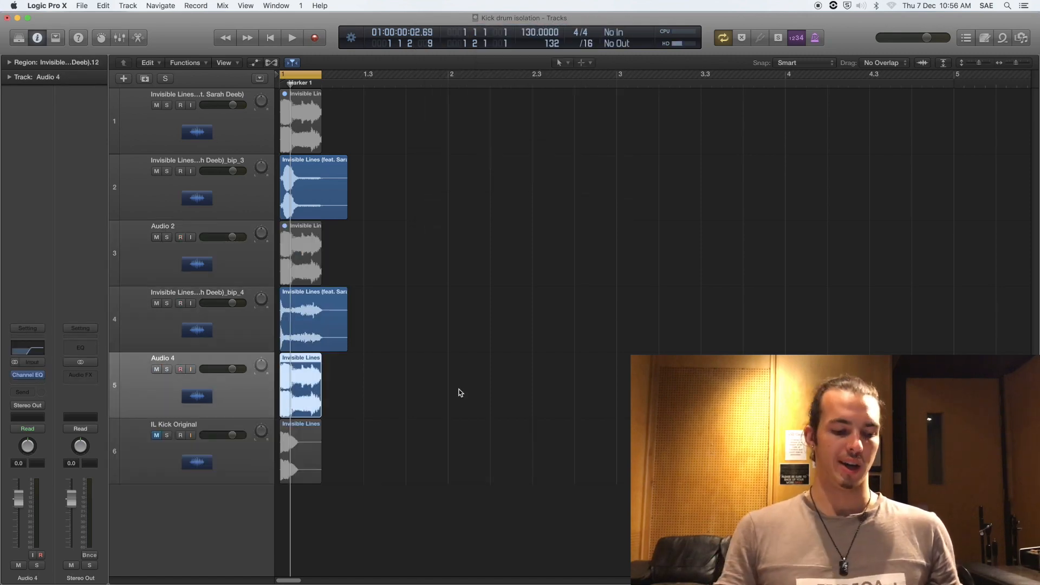
key("super+b")
key("Return")
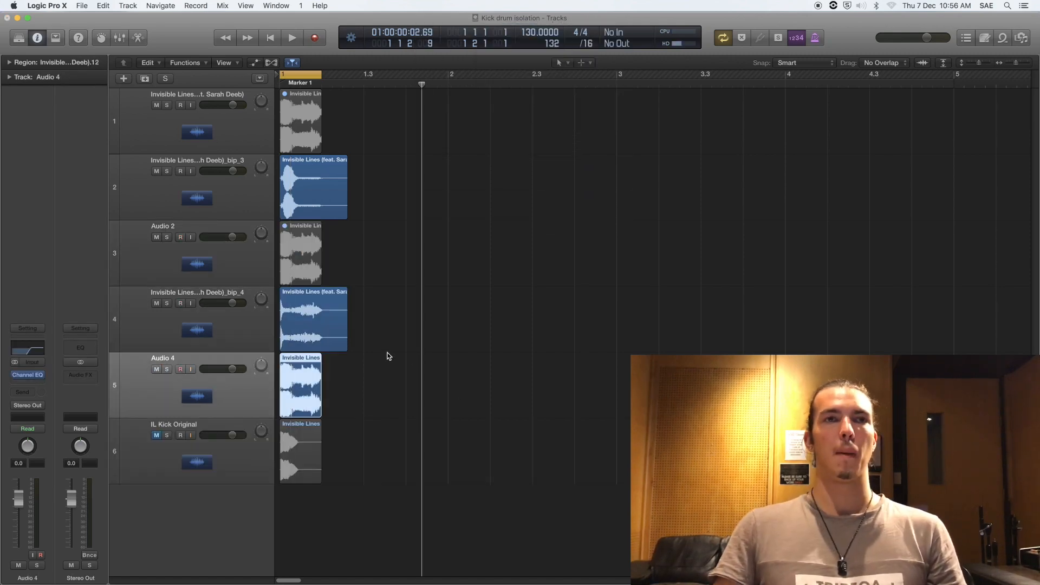
Step: Move the bip_3 track below Audio 2 and select bip_4 alongside it
left_click(430, 356)
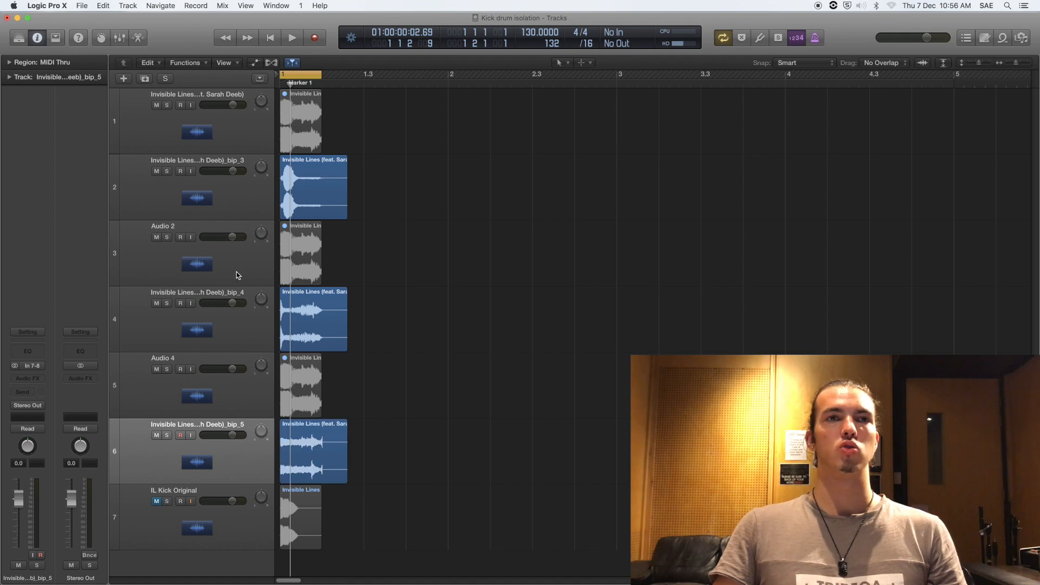
left_click_drag(225, 332, 224, 379)
left_click_drag(216, 206, 229, 290)
left_click(243, 333, "shift")
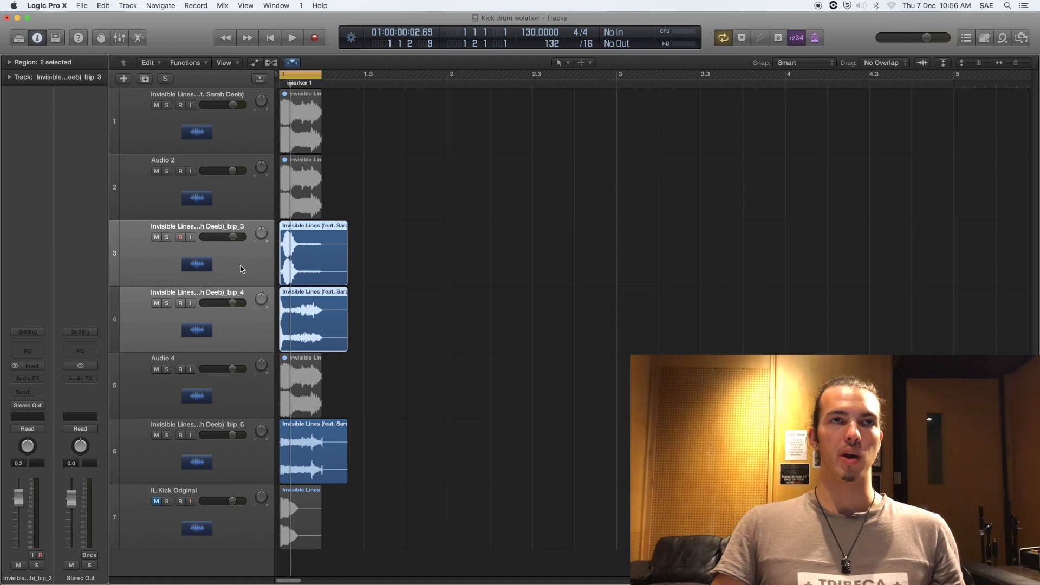
Step: Move bip_3 and bip_4 below Audio 4, make tracks taller, and zoom in on the kick hit
left_click_drag(174, 262, 251, 412)
left_click(321, 87)
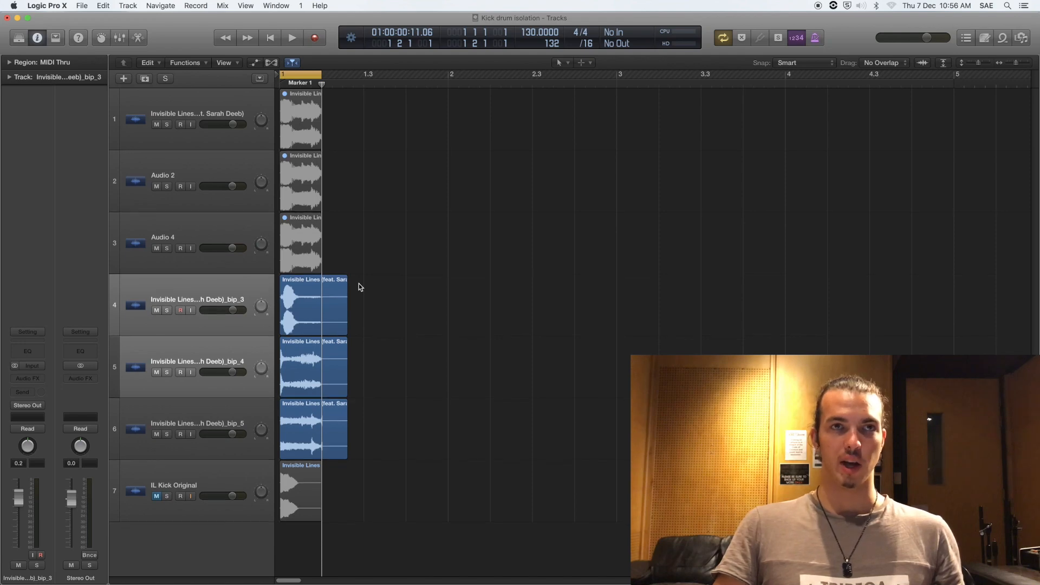
key("super+Up")
key("super+Down")
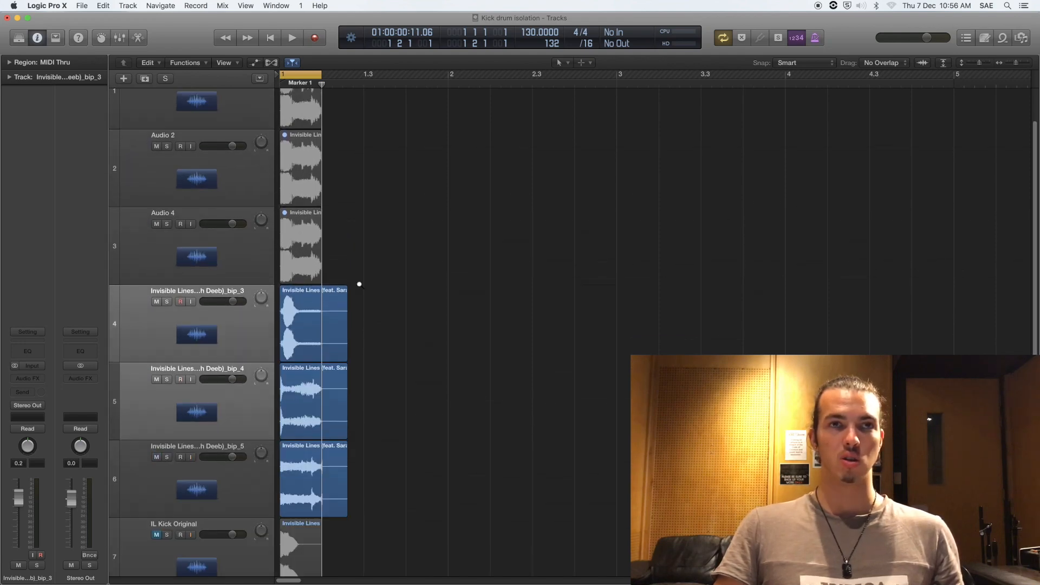
key("super+Right")
key("super+Right")
key("super+Right")
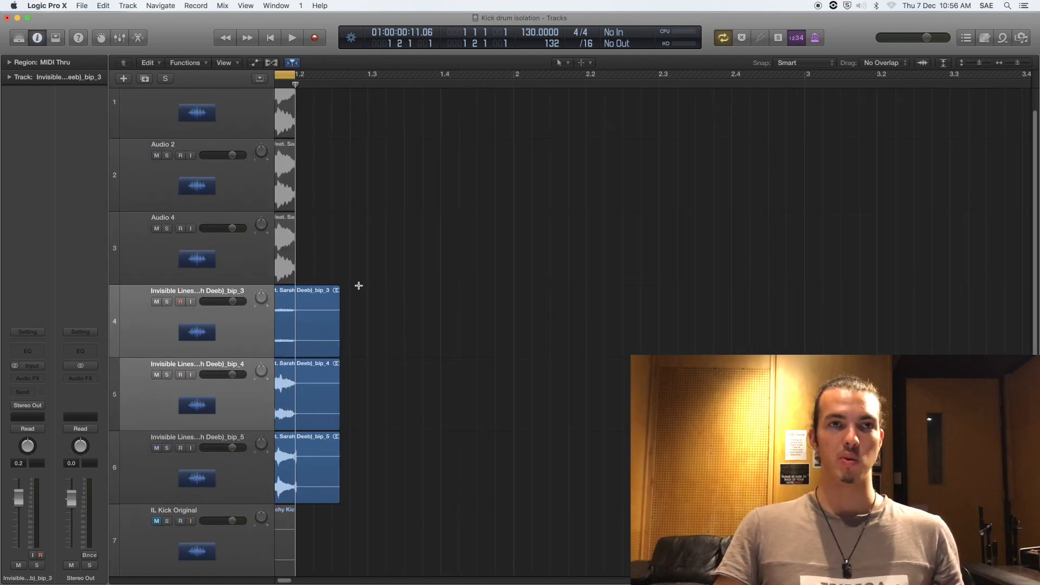
Step: Split the three bounced regions at the playhead and delete bip_3's leftover tail
scroll(358, 285, "up", 1)
scroll(359, 285, "left", 10)
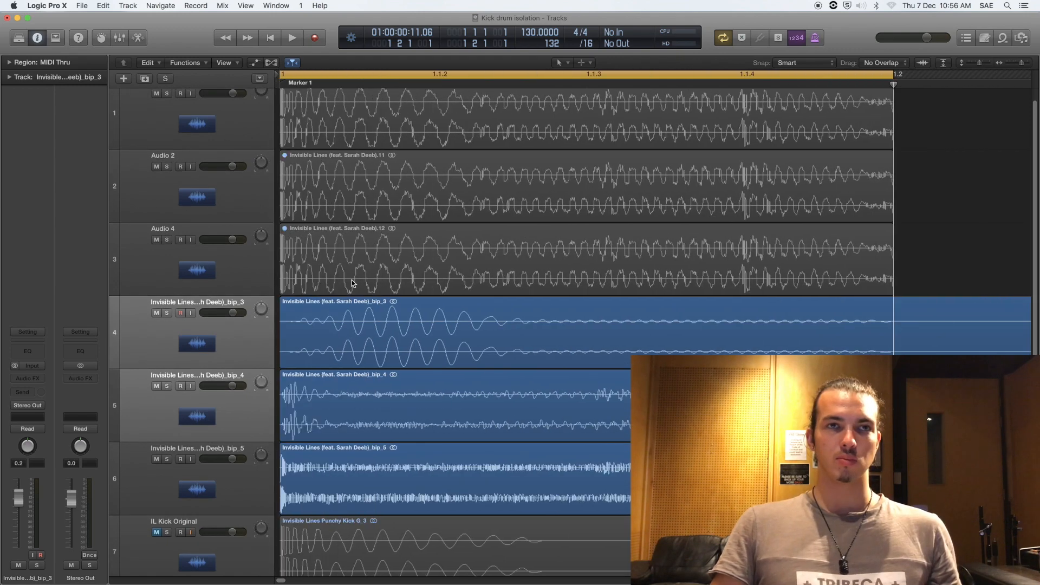
left_click_drag(933, 233, 950, 477)
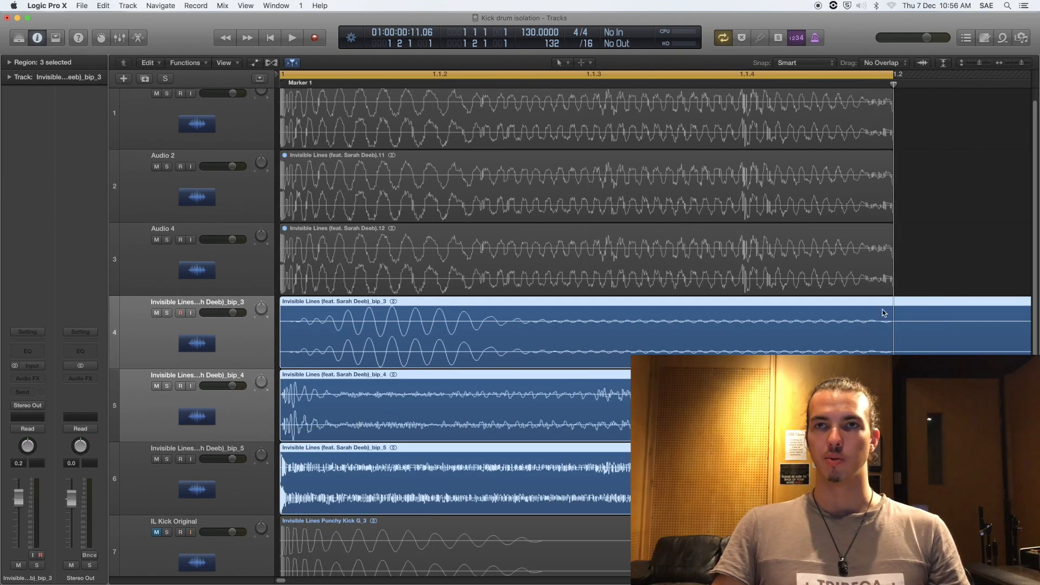
key("super+t")
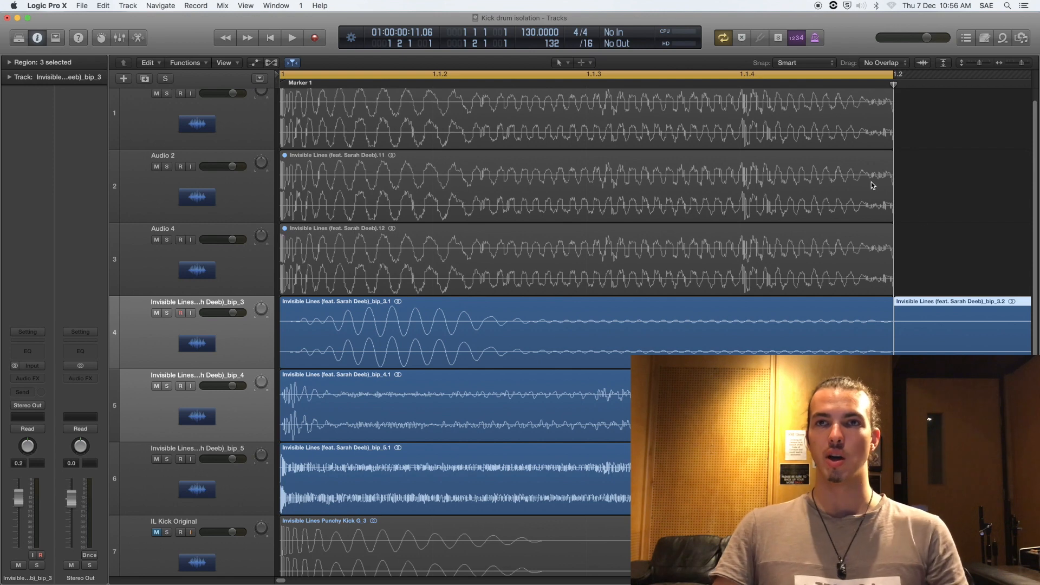
key("Delete")
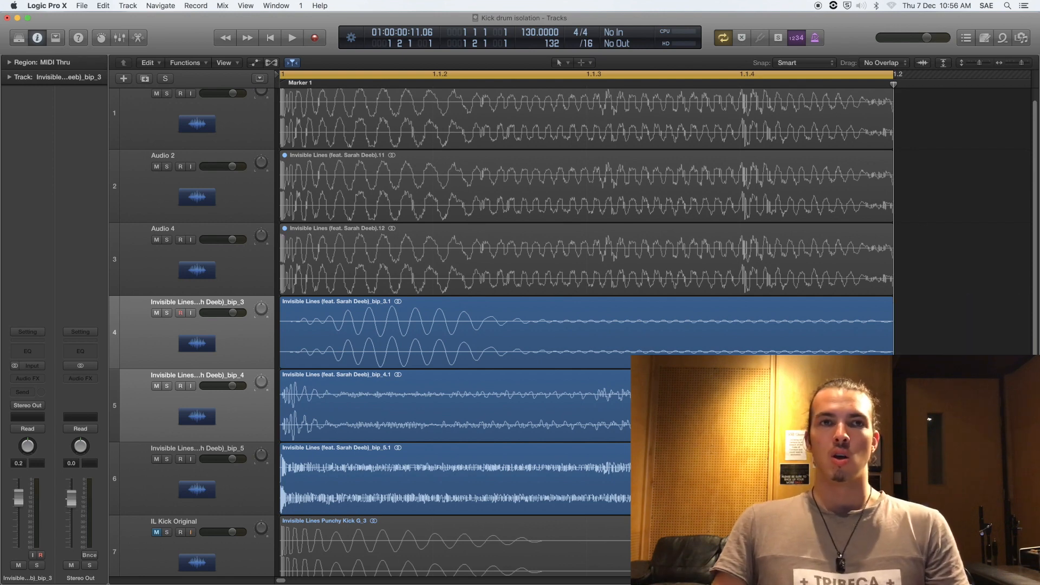
Step: Trim the ends of bip_4.1, bip_5.1 and bip_3.1 to short kick hits
left_click_drag(892, 421, 332, 420)
left_click(481, 406)
left_click_drag(892, 494, 287, 494)
left_click(536, 341)
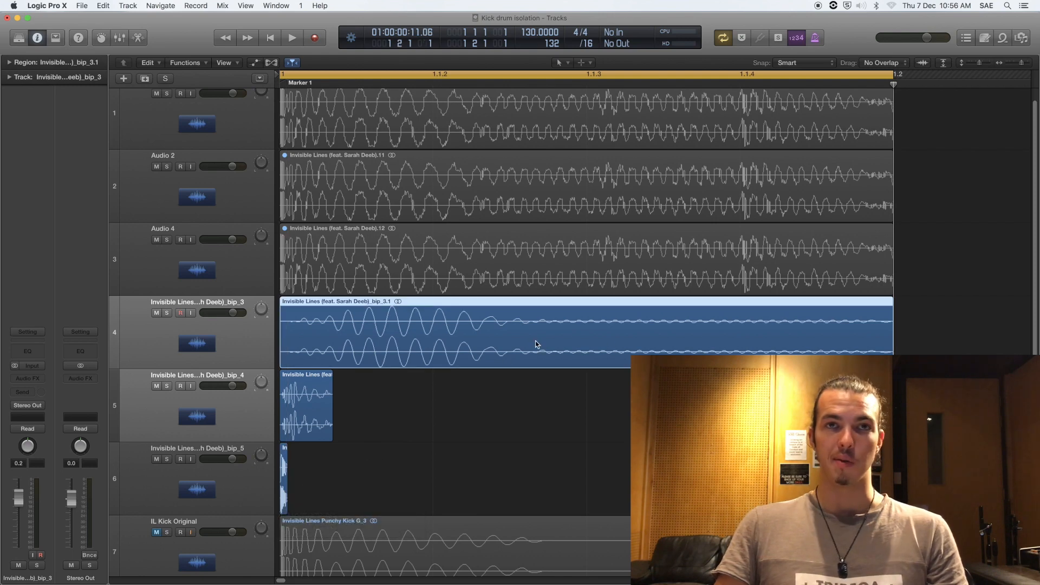
left_click_drag(892, 362, 587, 367)
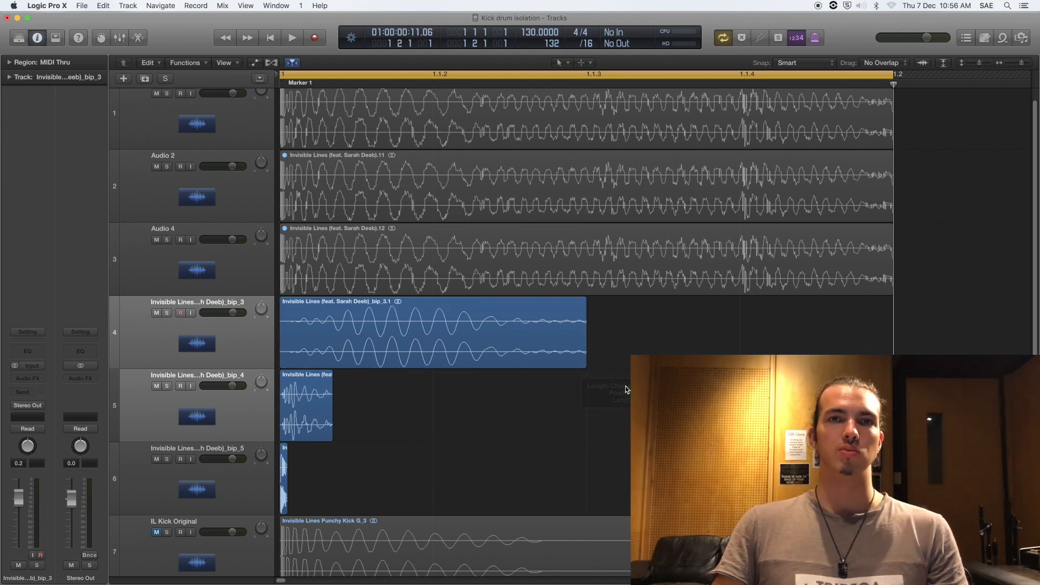
left_click(520, 340)
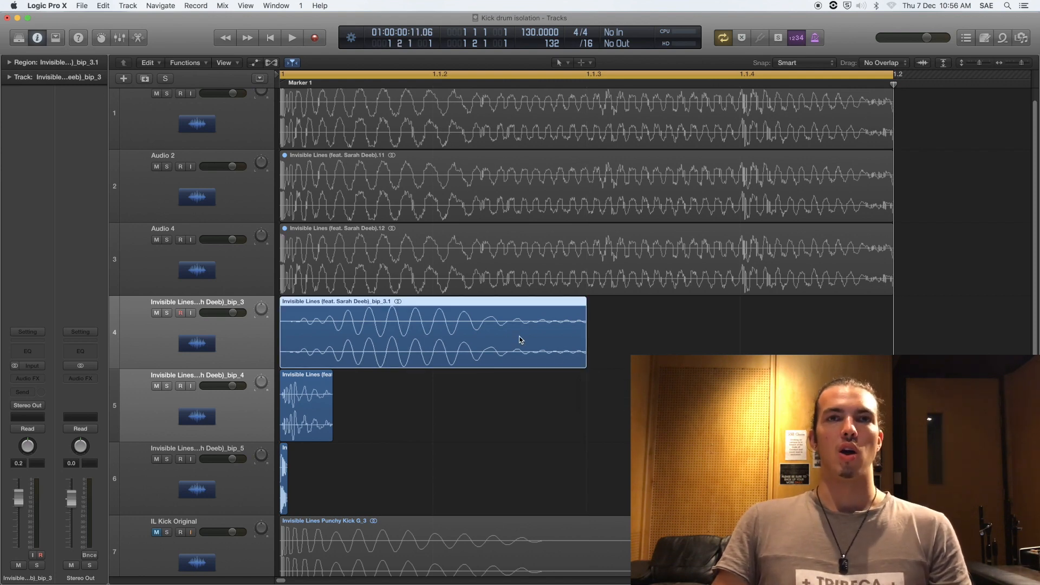
Step: Give the bip_3 region a fade-out of 59
key("space")
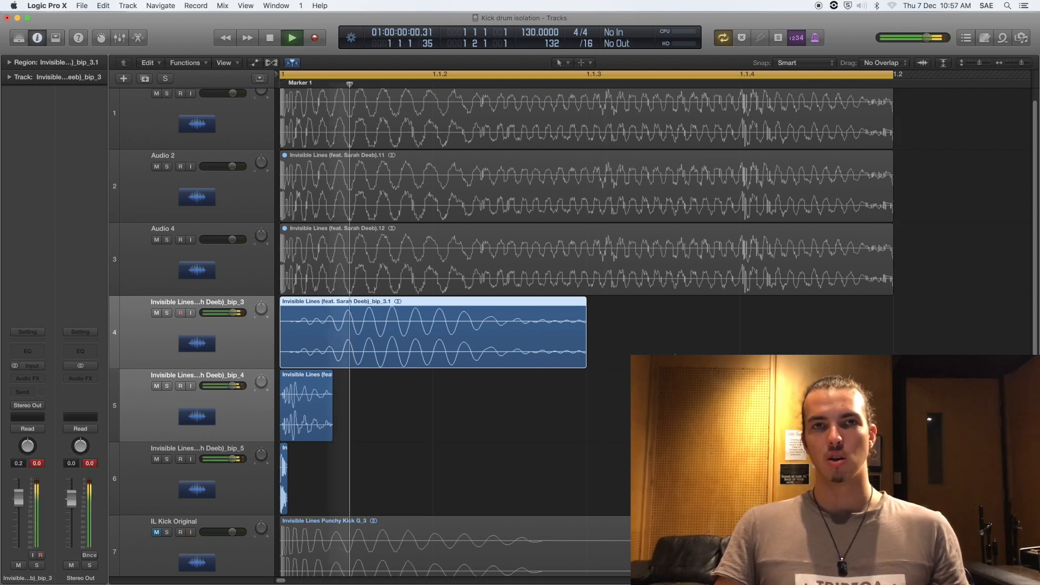
left_click(457, 356)
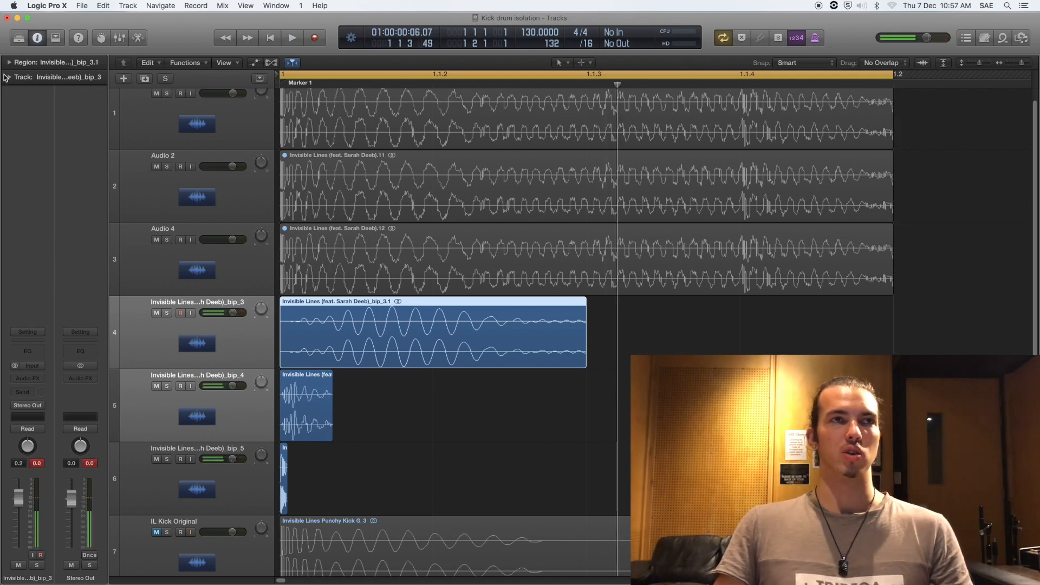
left_click(9, 63)
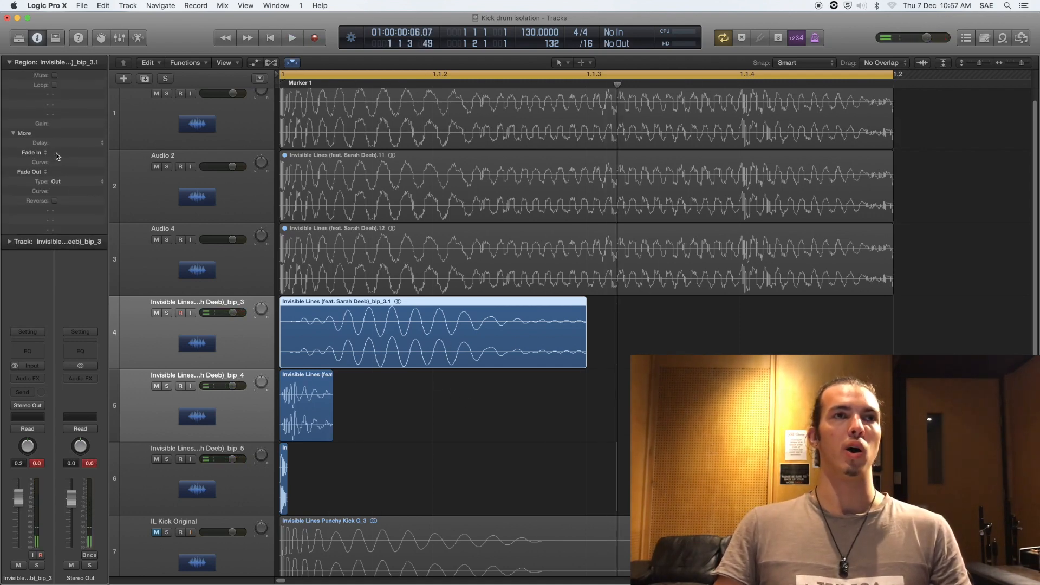
double_click(60, 172)
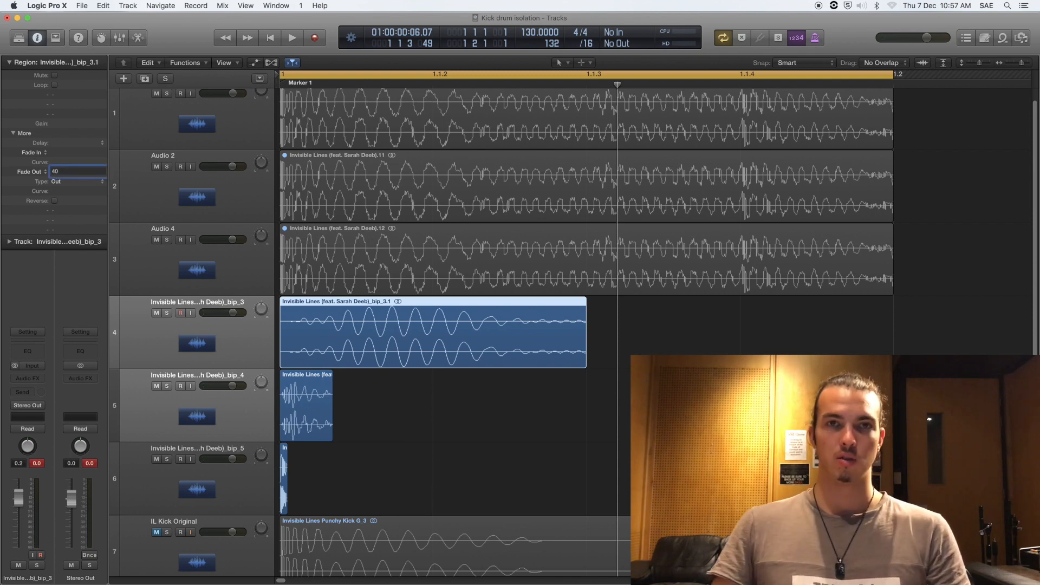
key("Return")
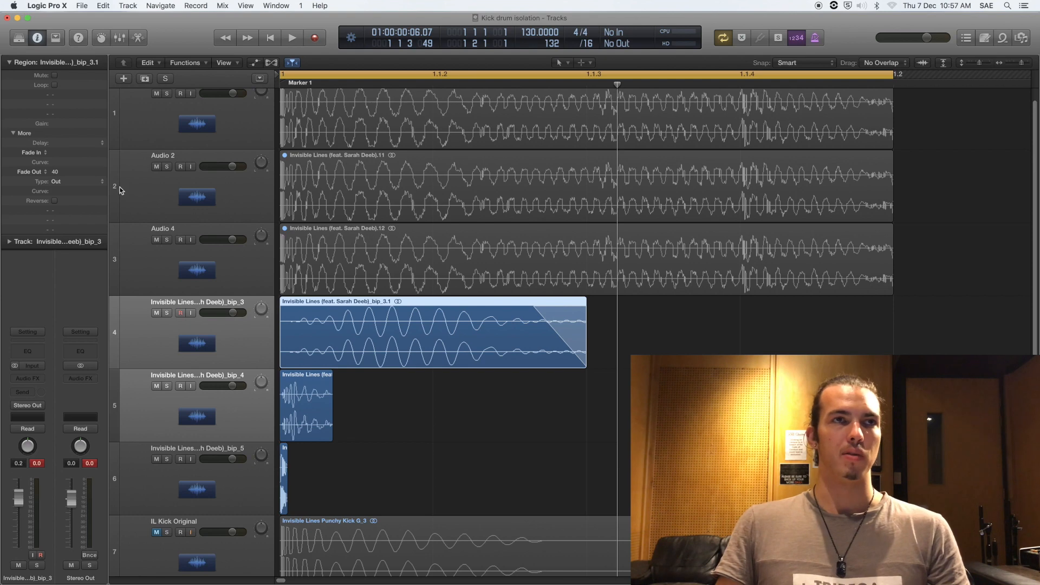
left_click_drag(65, 172, 63, 135)
Step: Give the bip_4 region a fade-out of 10
left_click(195, 405)
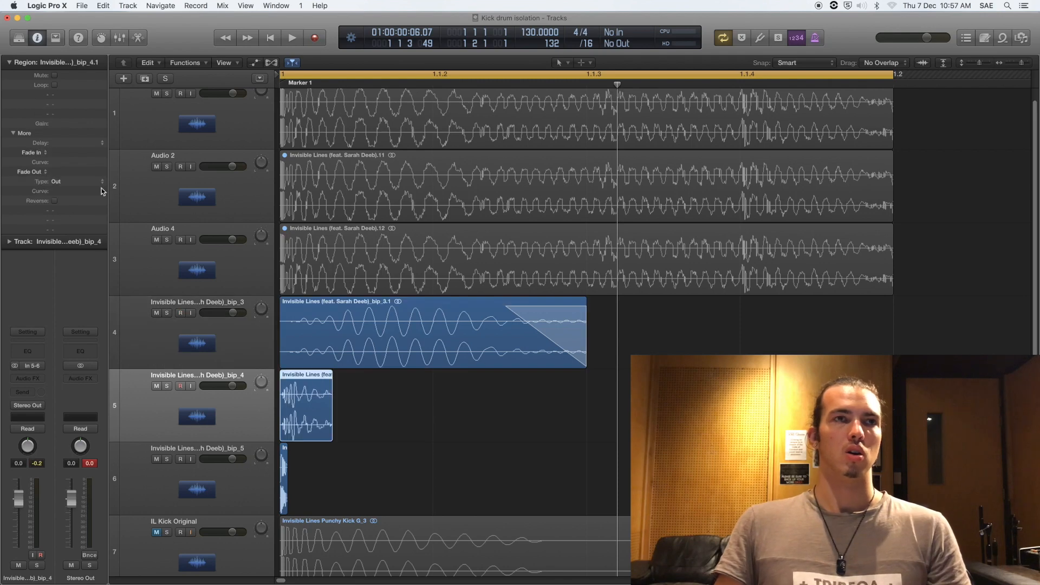
double_click(57, 172)
type("10")
key("Return")
Step: Zoom in on bip_5.1 and shorten its end slightly
left_click(288, 476)
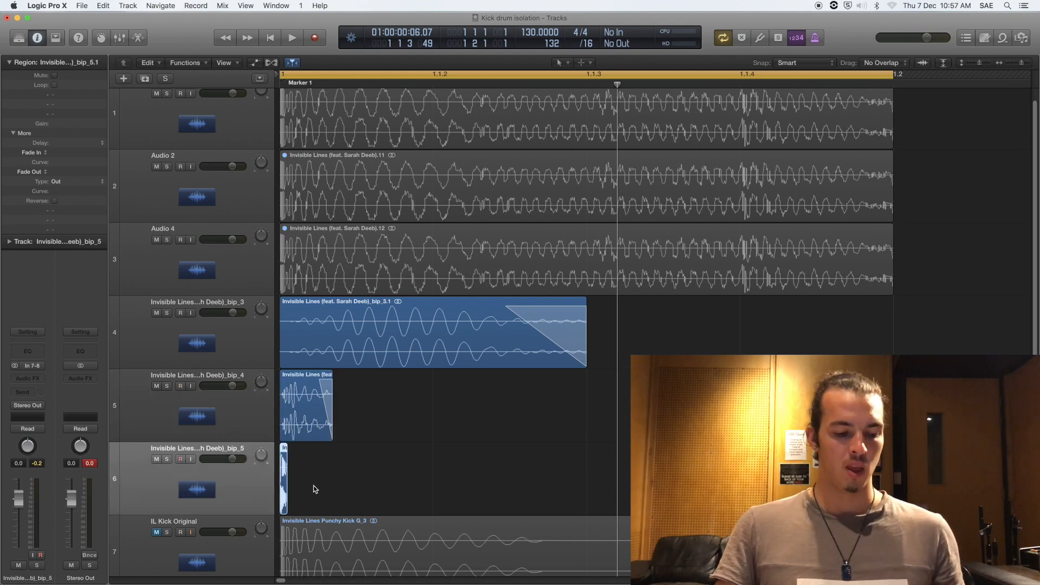
key("cmd+Right")
key("super+Right")
key("super+Right")
key("super+Right")
key("super+Right")
key("super+Right")
key("super+Right")
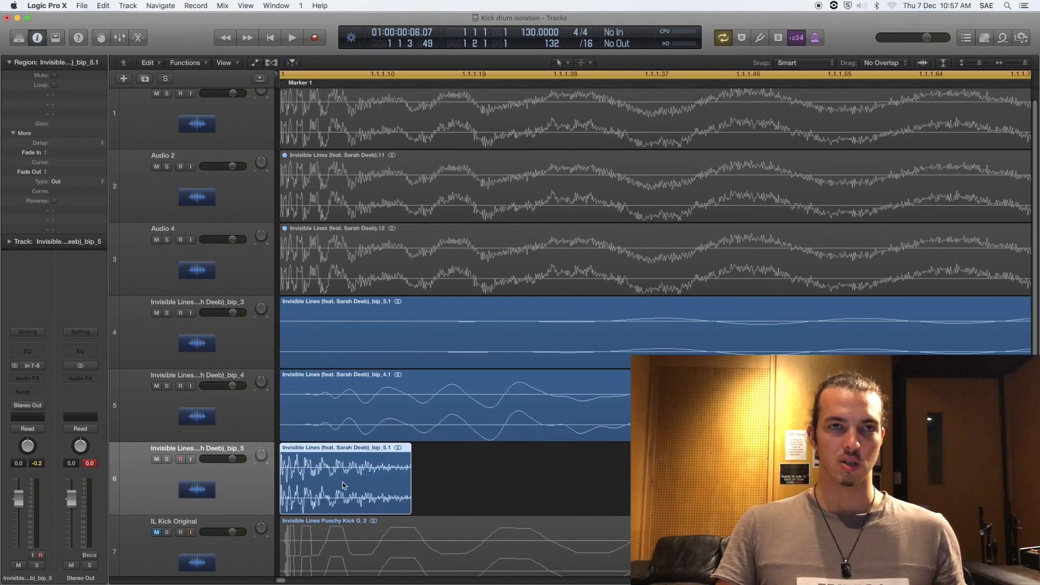
mouse_move(411, 504)
left_mouse_down()
mouse_move(628, 495)
mouse_move(398, 493)
left_mouse_up()
left_click(458, 465)
left_click(375, 481)
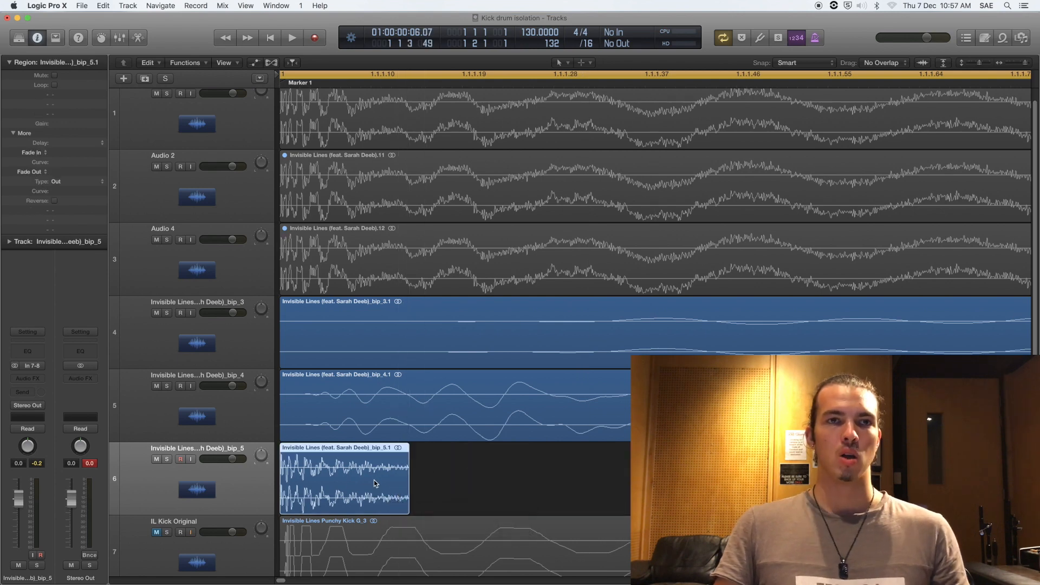
Step: Give the bip_5 region a fade-out of 5, fine-tuned to 4
double_click(57, 172)
type("5")
key("Return")
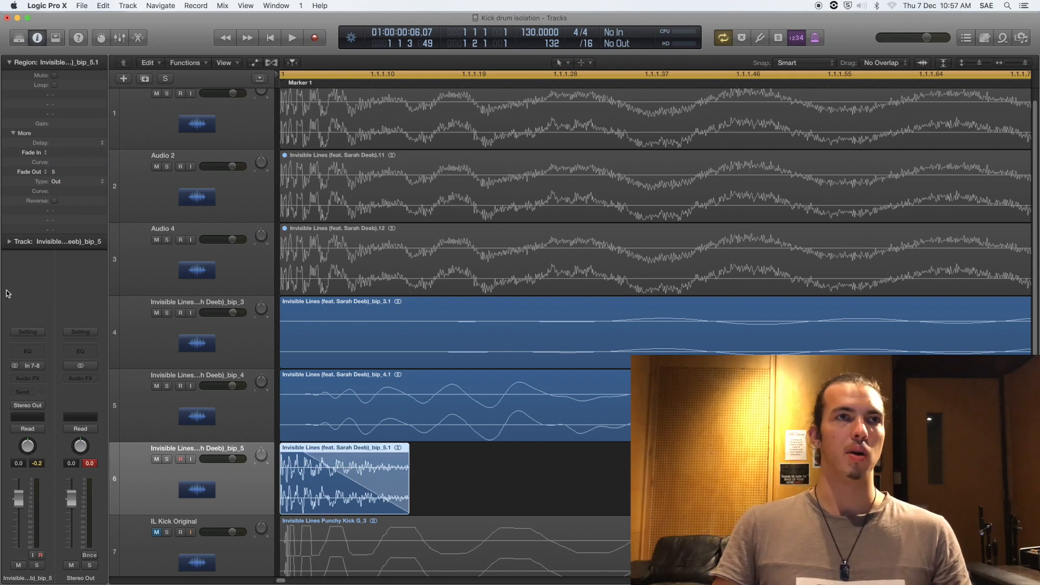
left_click_drag(57, 175, 56, 182)
left_click(530, 478)
key("super+Down")
key("super+Down")
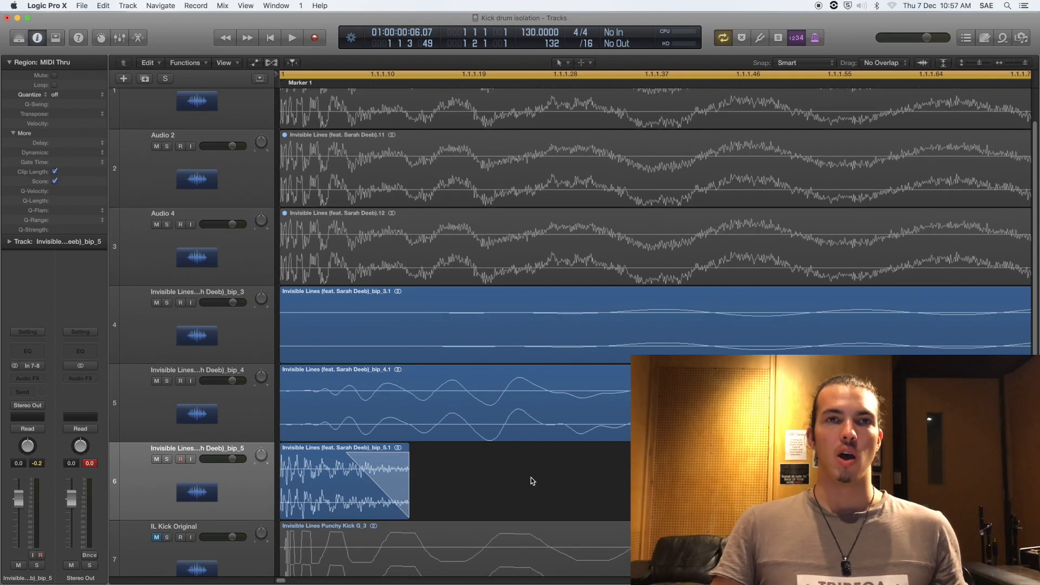
Step: Zoom back onto bar 1's kick regions and play the faded layers once
key("super+Up")
key("super+Up")
key("super+Up")
key("super+Right")
key("super+Right")
key("super+Right")
key("super+Right")
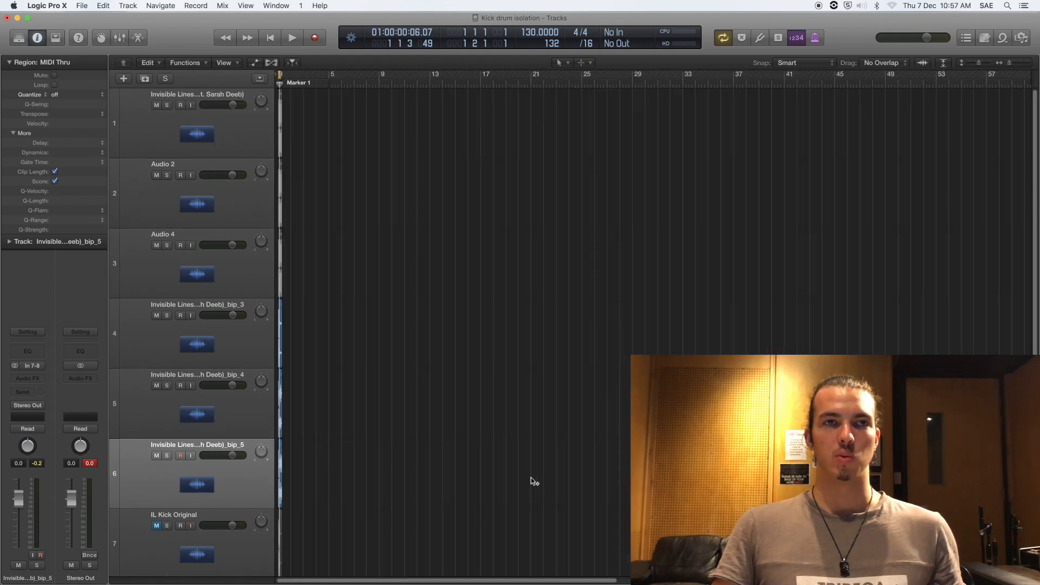
key("super+Left")
key("super+Left")
key("super+Left")
key("super+Left")
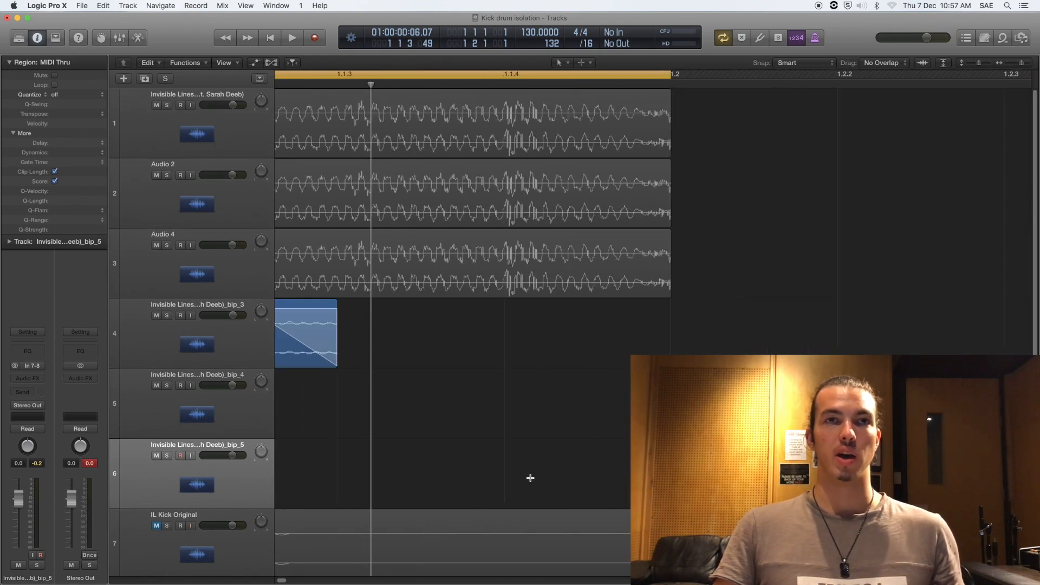
key("space")
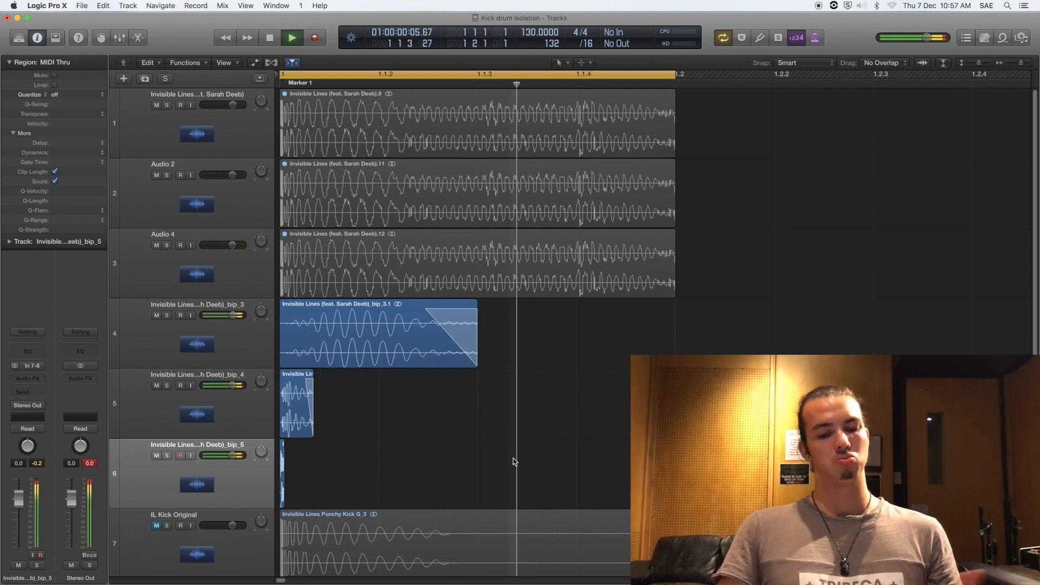
key("space")
Step: Unmute the IL Kick Original track
scroll(337, 457, "down", 2)
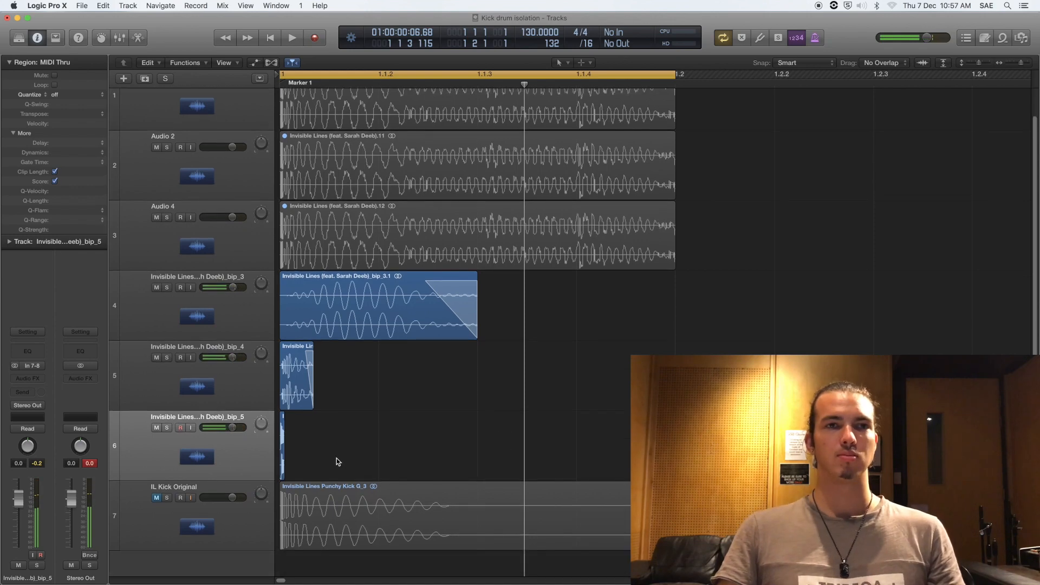
left_click(147, 522)
left_click(157, 497)
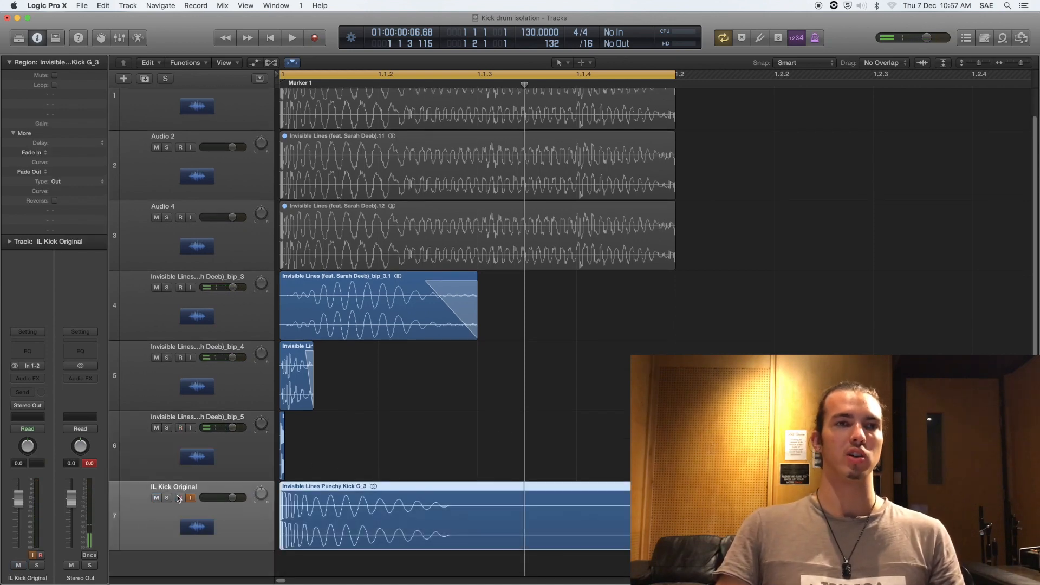
Step: Solo IL Kick Original and play it briefly to hear the original kick alone
left_click(167, 498)
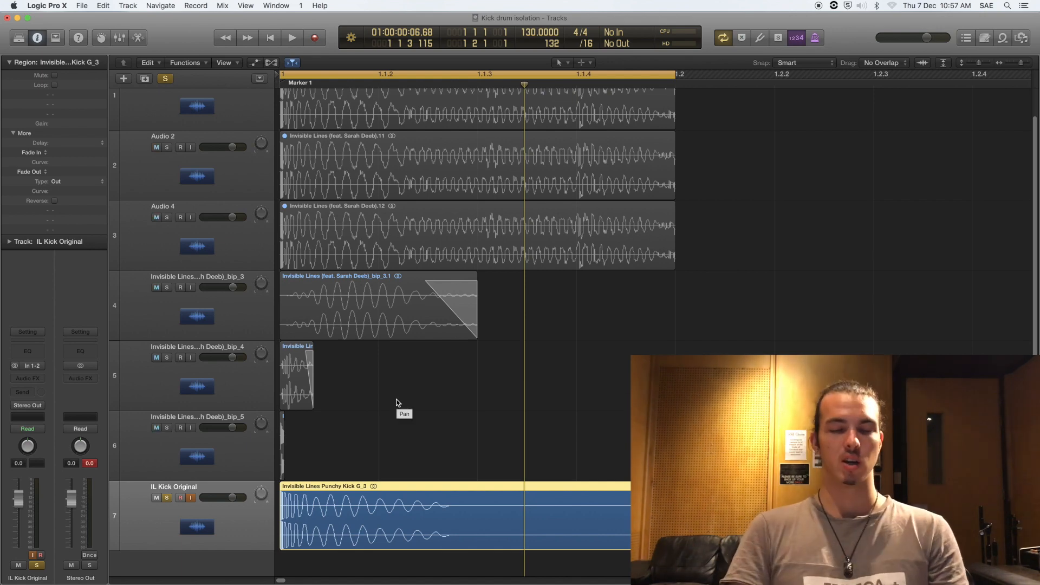
key("space")
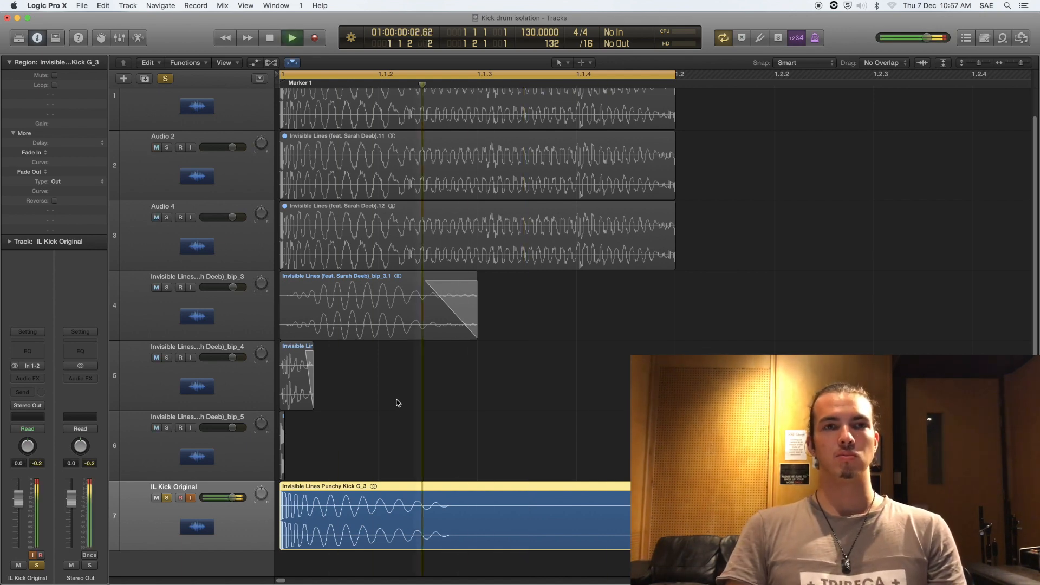
key("space")
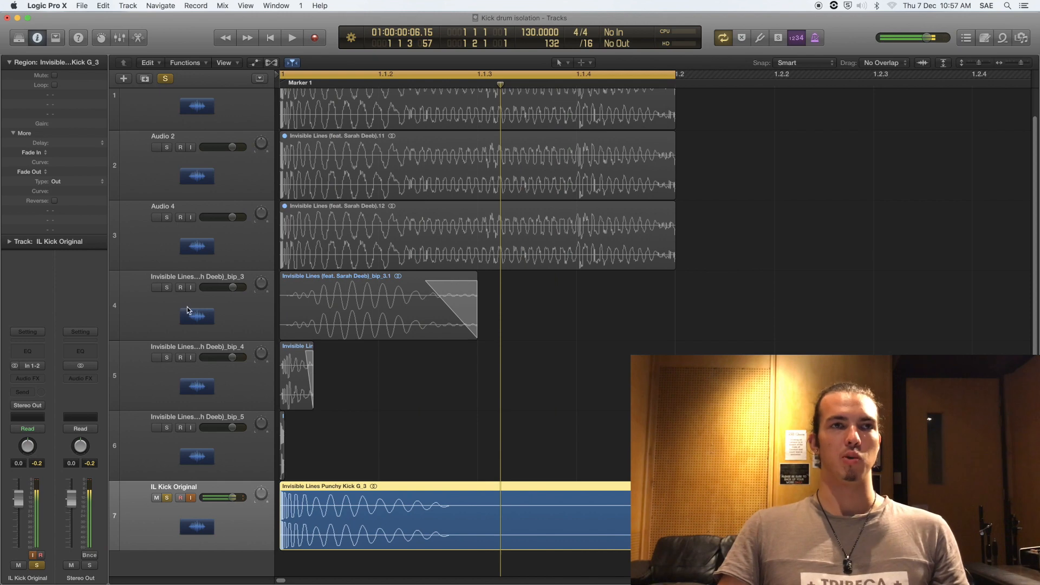
Step: Solo the three bounced kick tracks bip_3, bip_4 and bip_5 instead, then play them together
left_click_drag(169, 288, 157, 430)
left_click(167, 497)
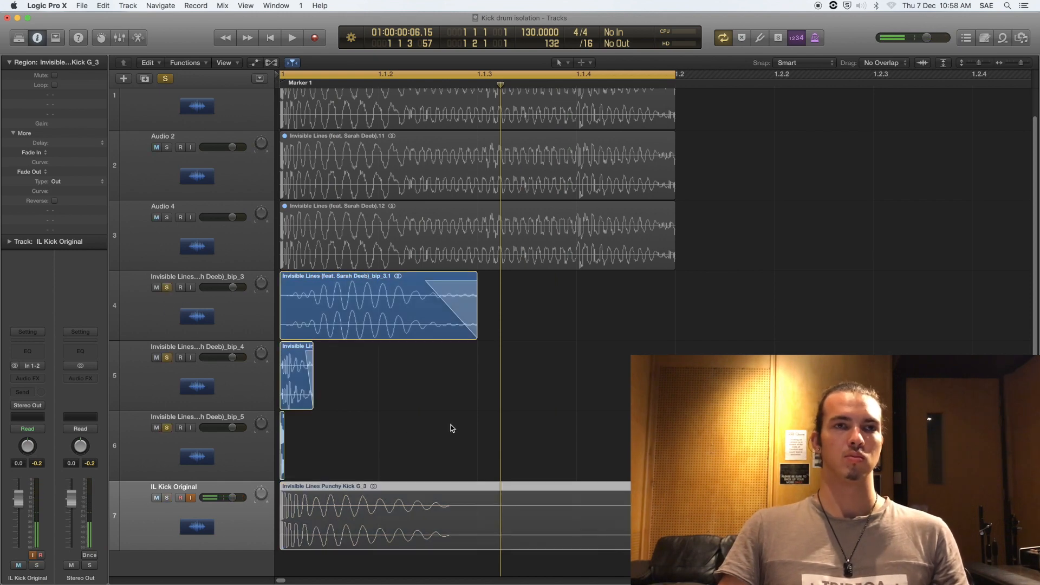
key("space")
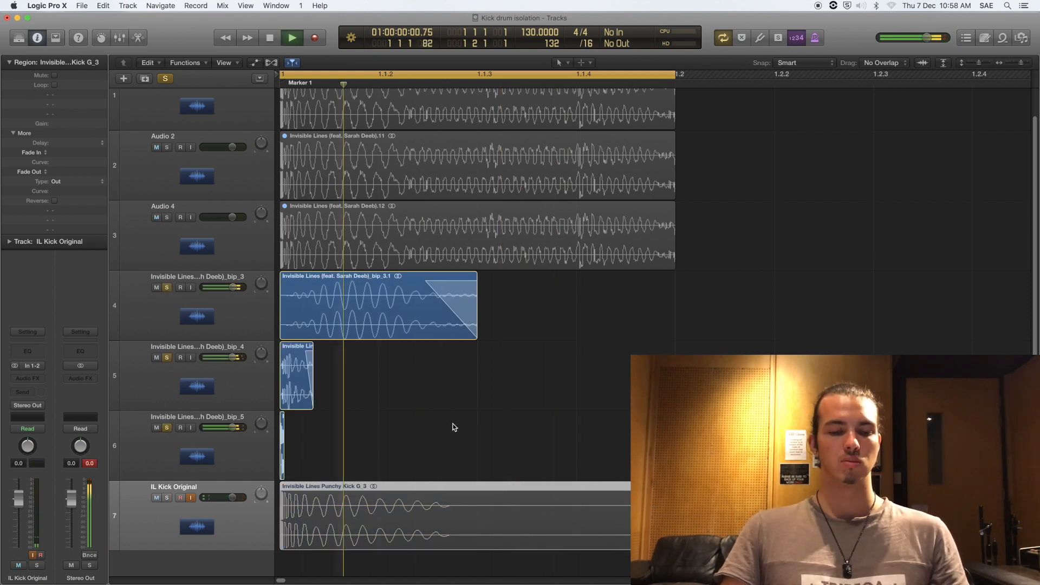
key("space")
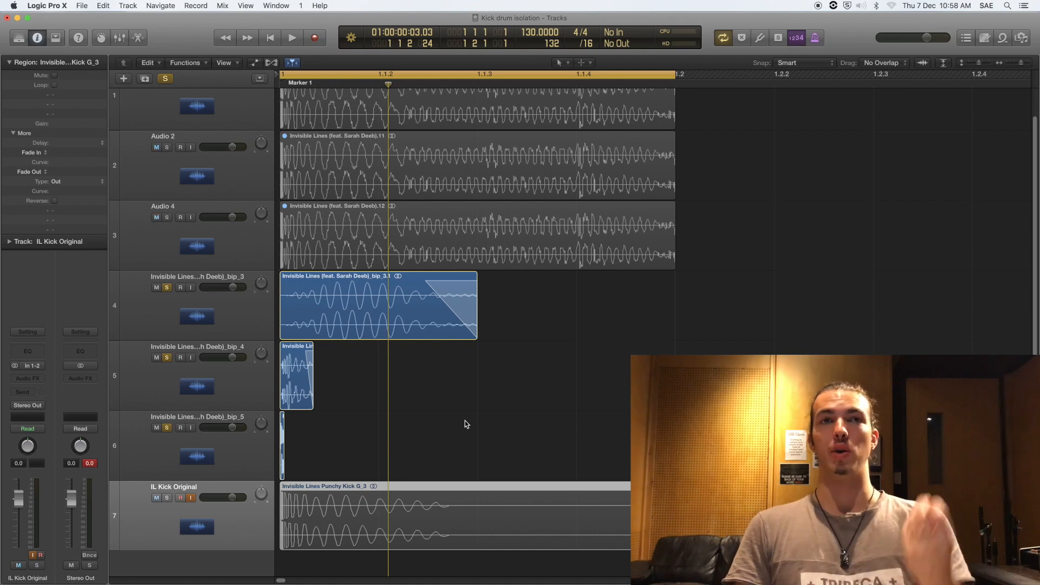
Step: Play the soloed bip kick layers again from bar 1, then stop
scroll(329, 337, "up", 3)
right_click(324, 302)
left_click(324, 303)
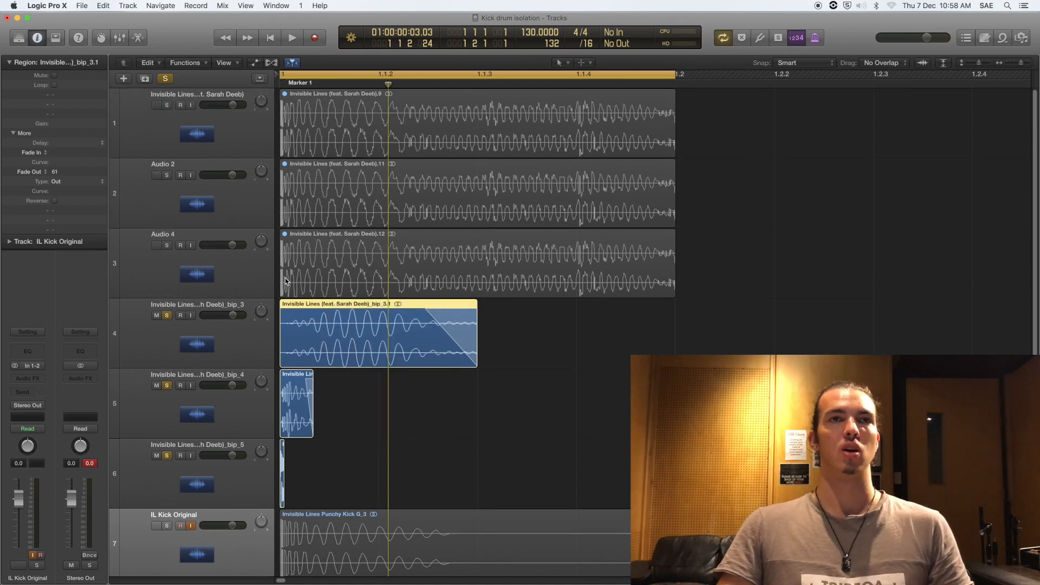
left_click(357, 215)
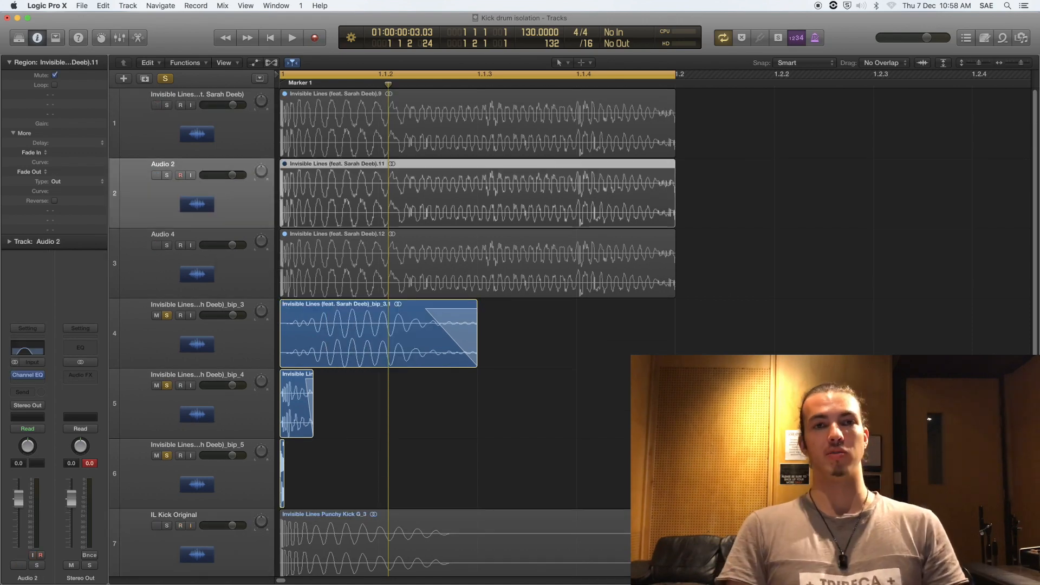
left_click(722, 203)
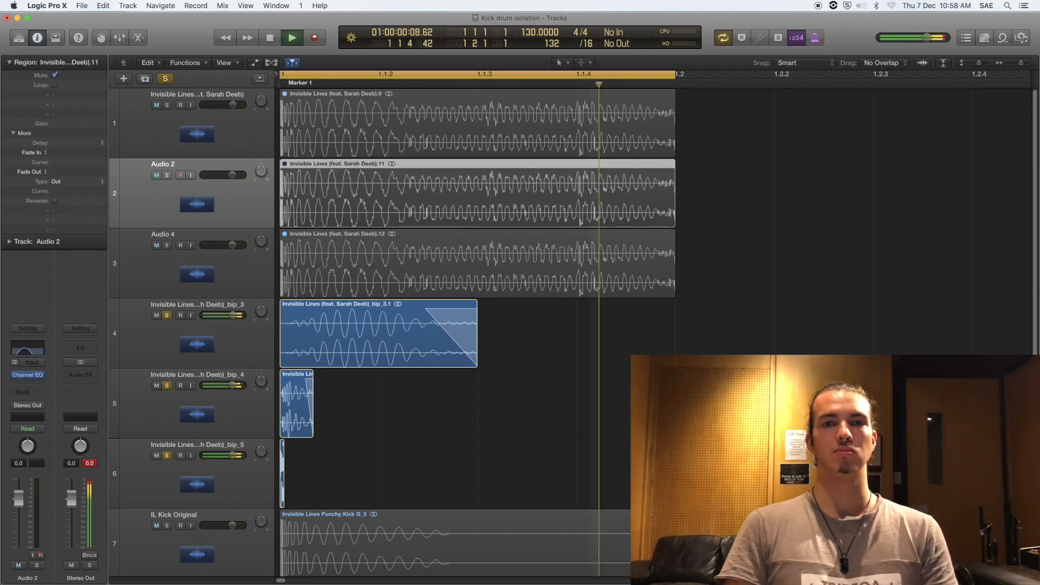
key("space")
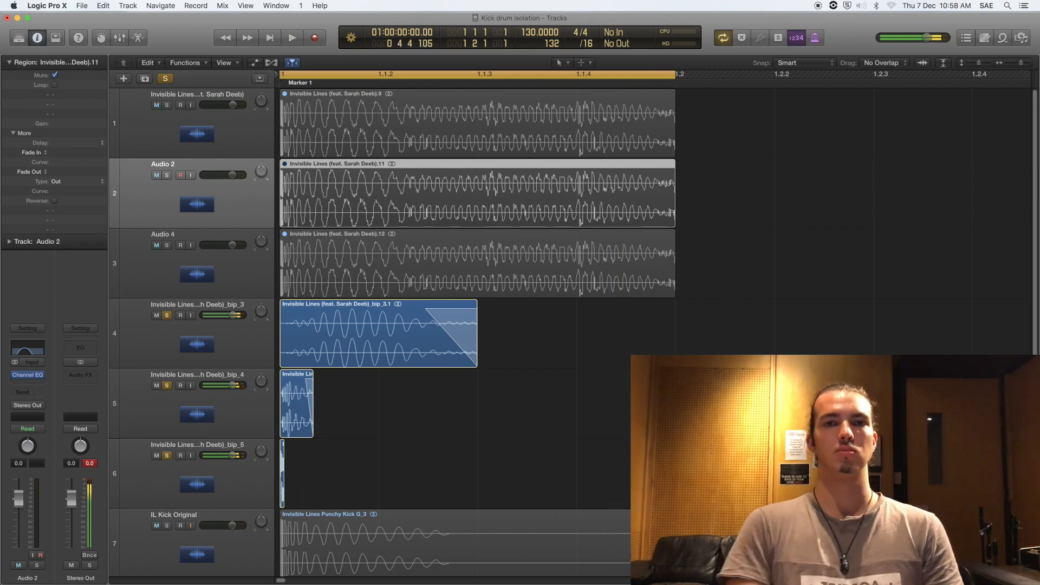